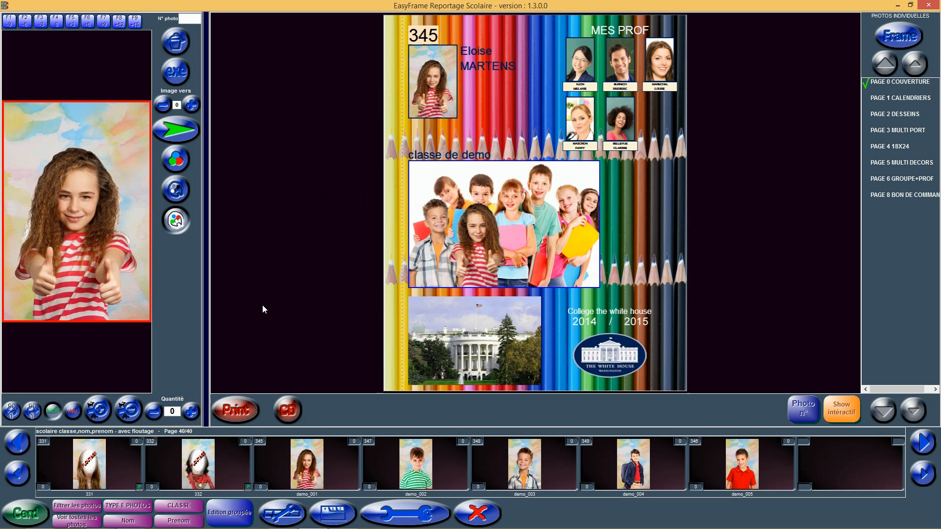
# Open the print services and review the school print settings for individual photos, group photos and class trombinoscopes
pyautogui.click(237, 410)
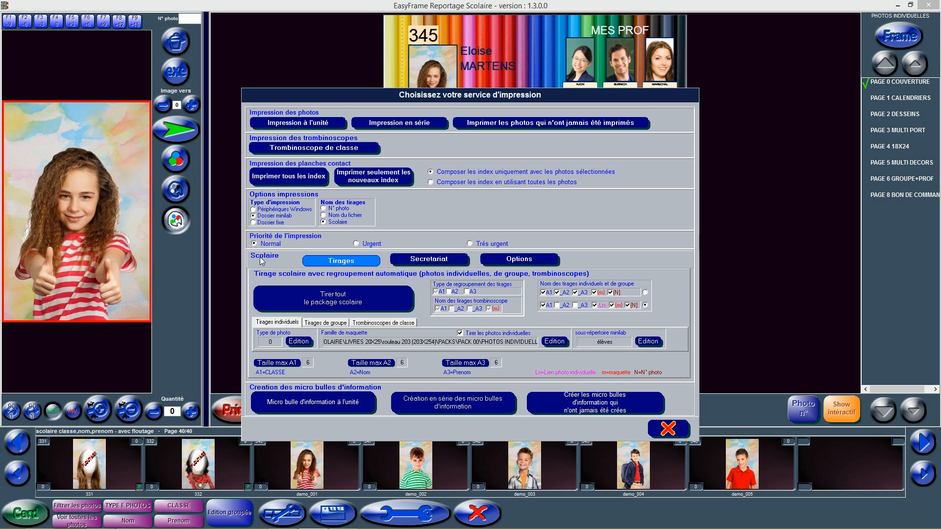
pyautogui.click(284, 323)
pyautogui.click(326, 324)
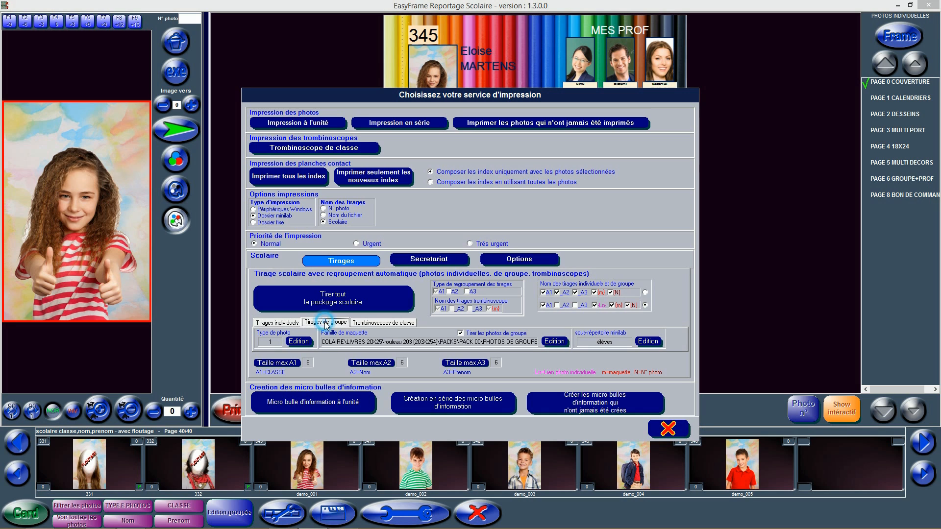
pyautogui.click(369, 322)
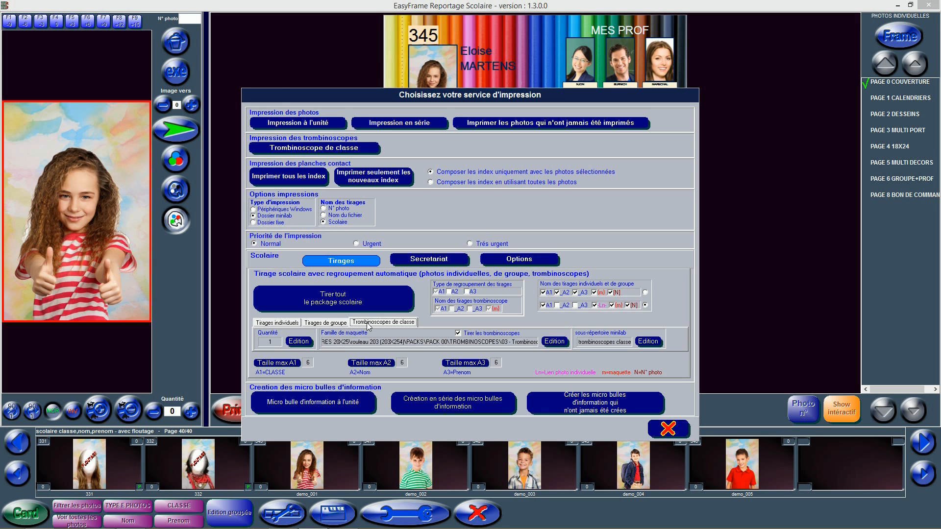
pyautogui.click(330, 324)
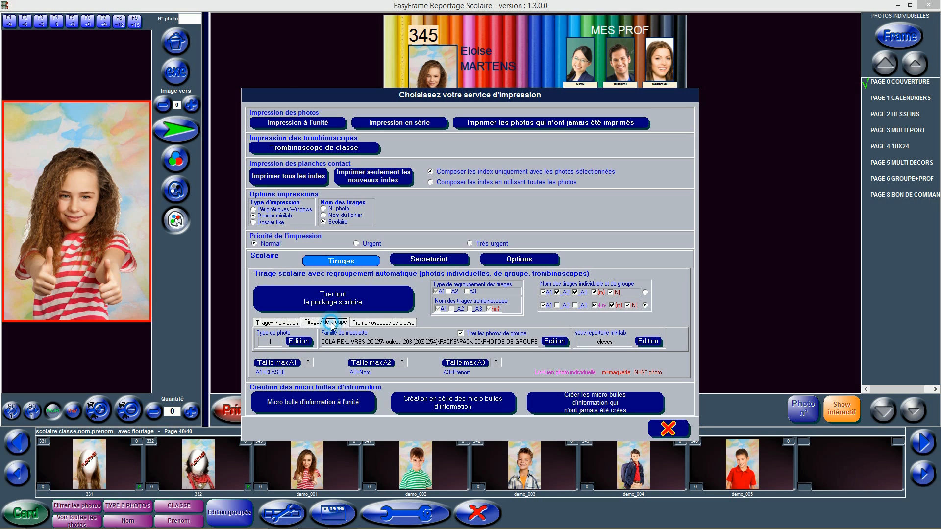
pyautogui.click(290, 323)
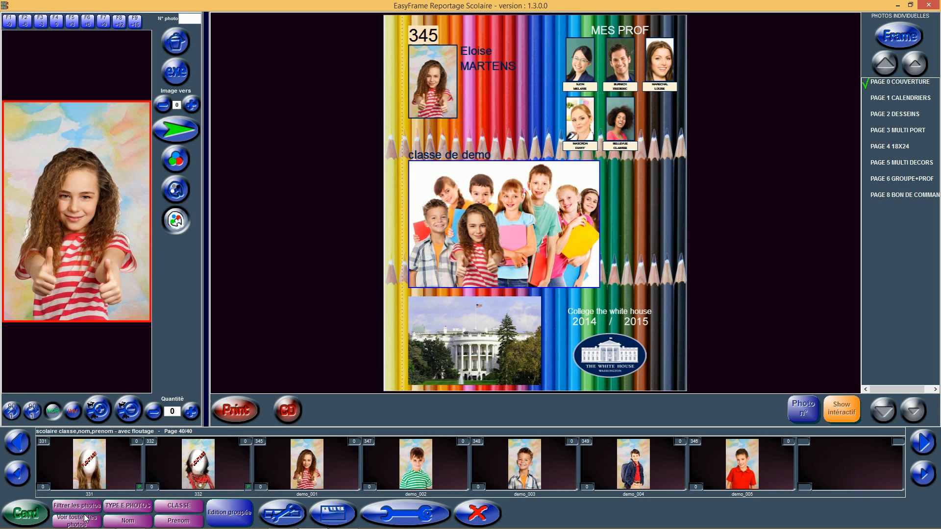
# Filter the photos by photo type 0 and browse the last pages of individual portraits
pyautogui.click(121, 507)
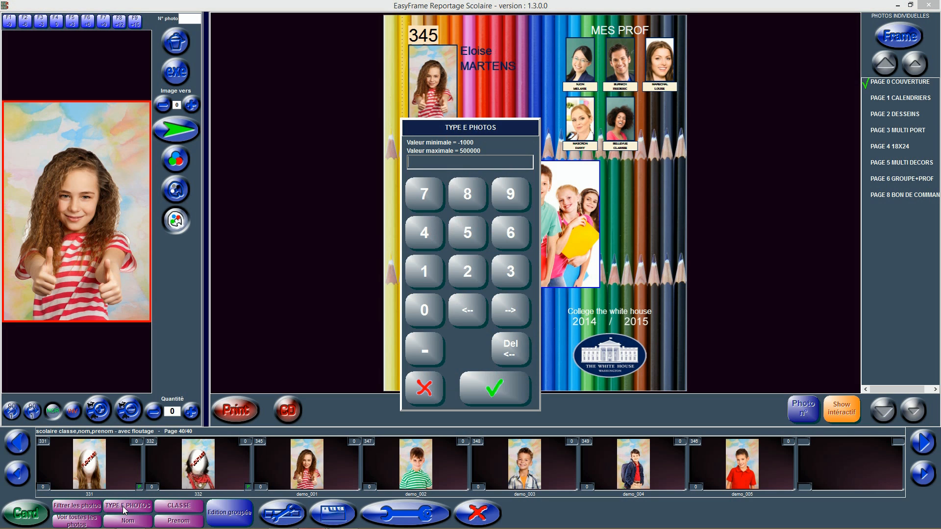
pyautogui.click(433, 309)
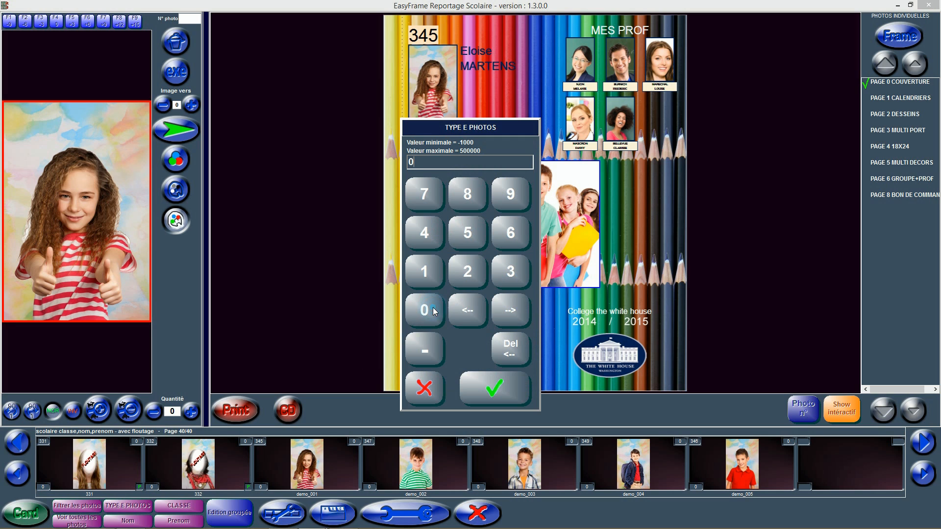
pyautogui.click(480, 388)
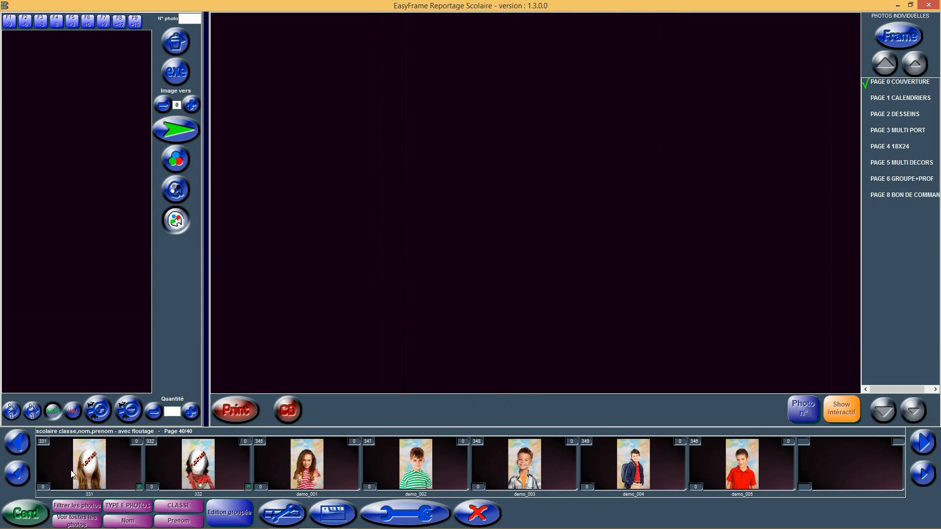
pyautogui.click(18, 474)
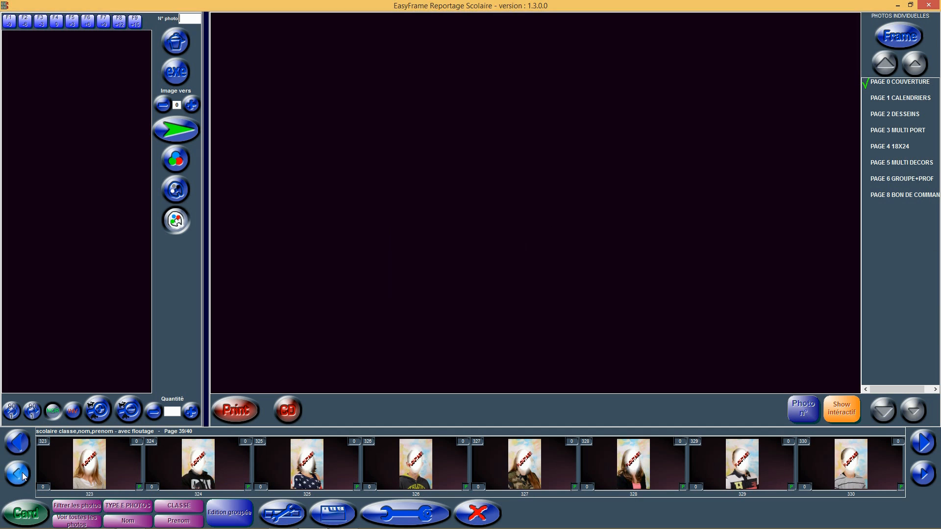
pyautogui.click(24, 475)
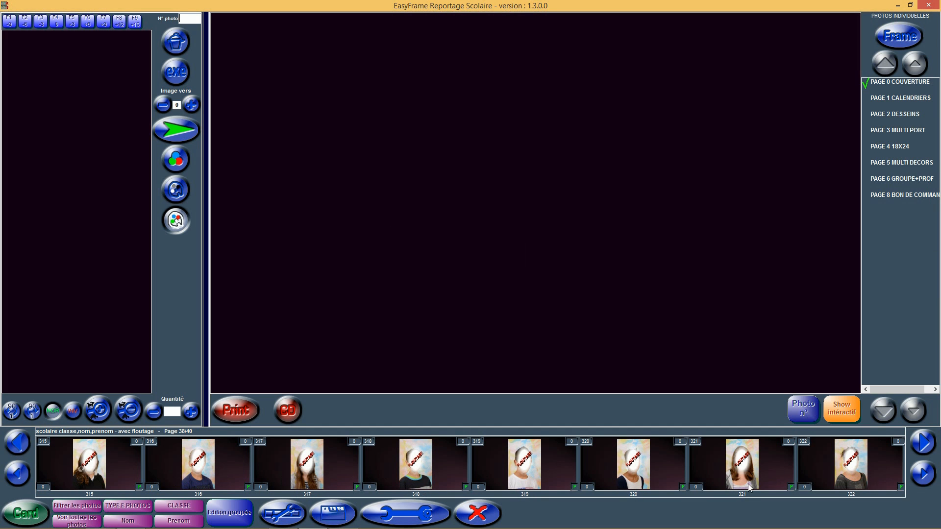
pyautogui.click(919, 474)
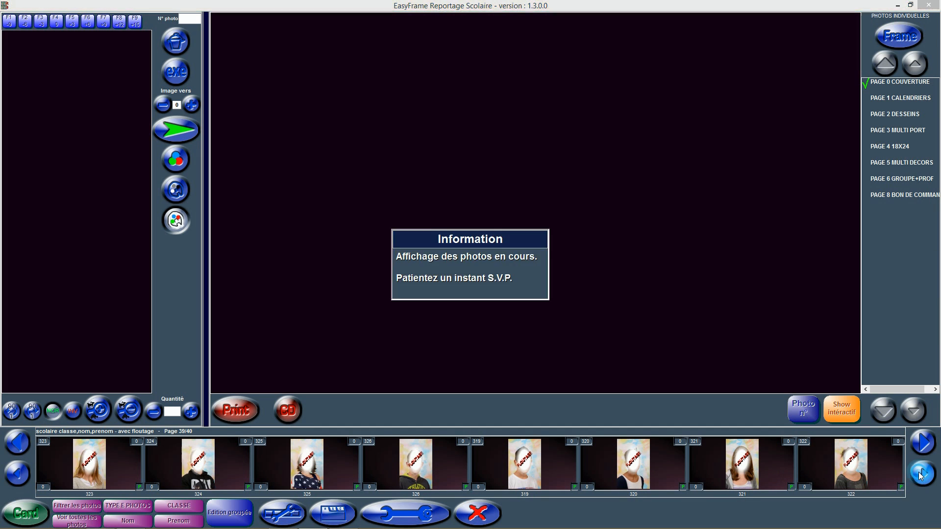
pyautogui.click(920, 476)
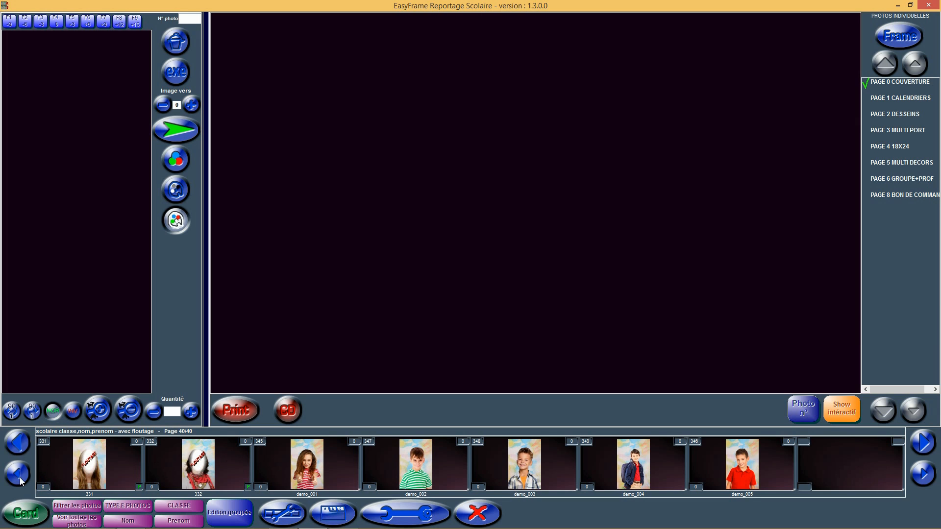
# Filter the photos by photo type 1 and preview the group photo named groupe
pyautogui.click(123, 506)
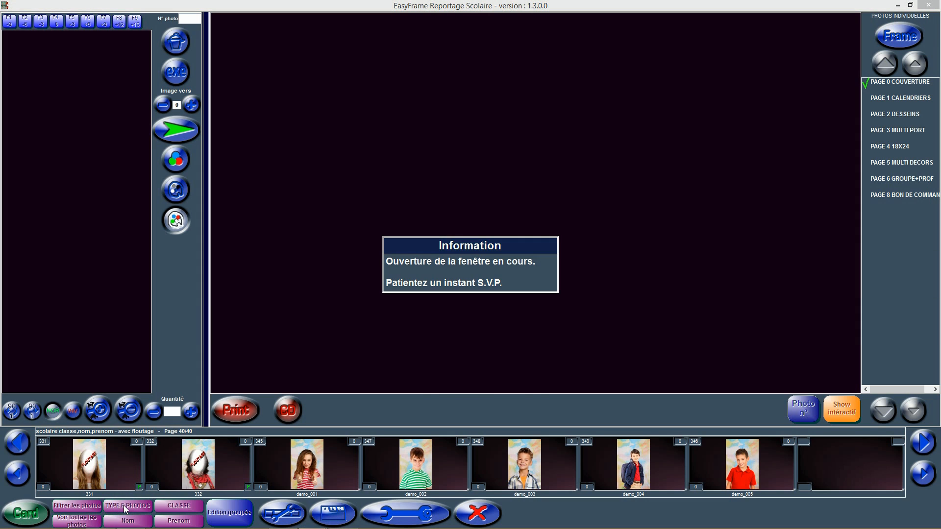
pyautogui.click(424, 272)
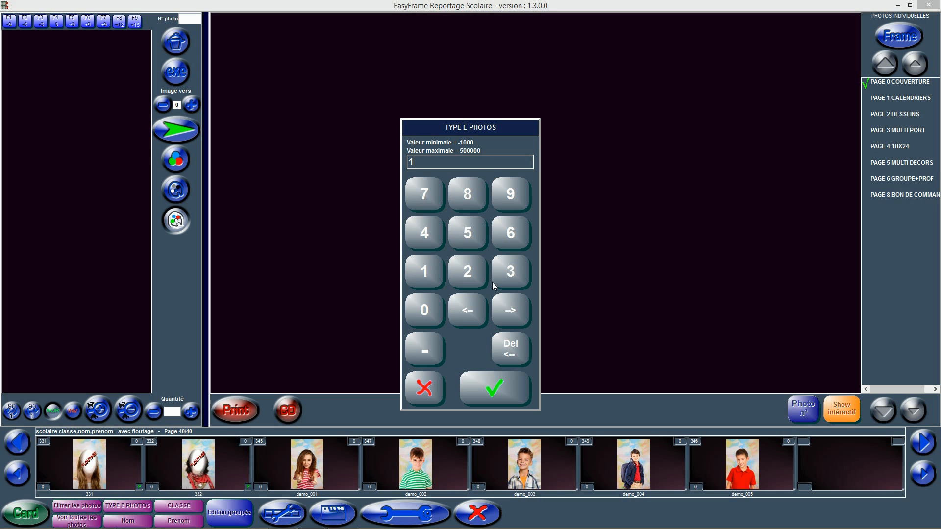
pyautogui.click(491, 395)
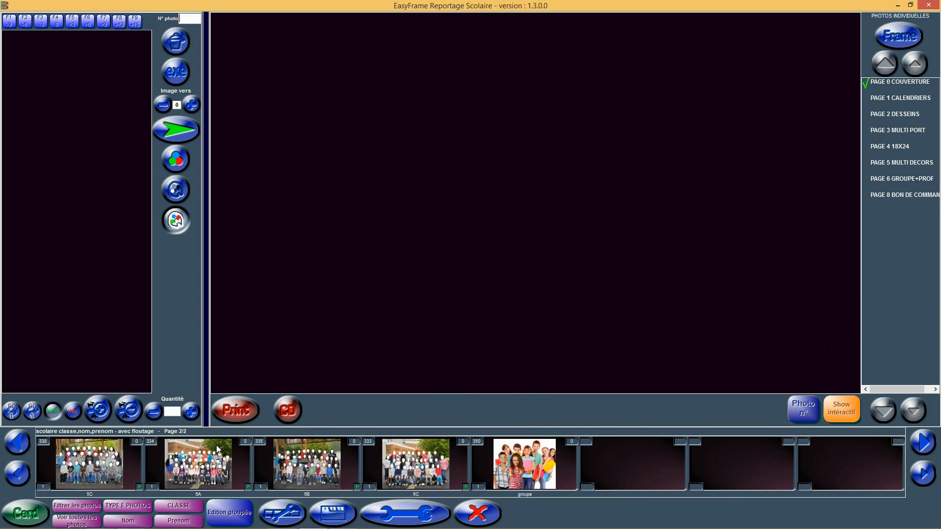
pyautogui.click(538, 465)
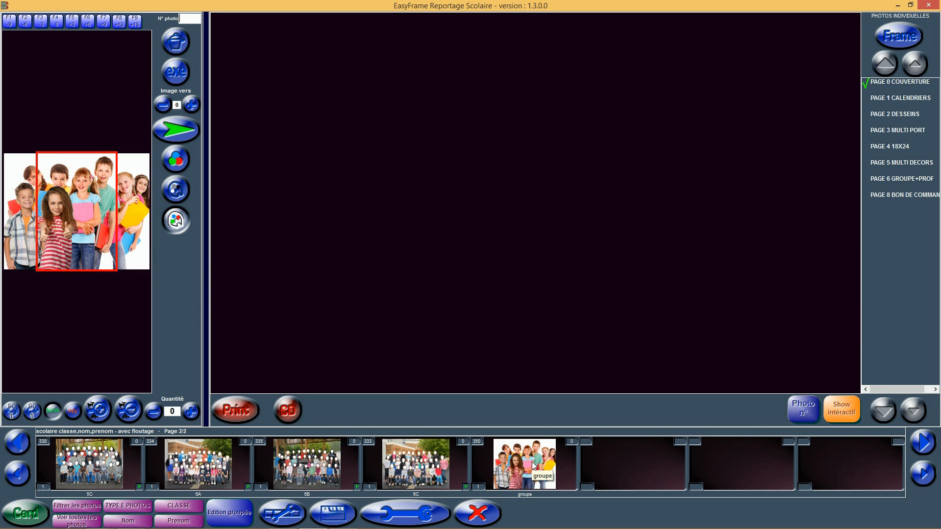
# Filter the photos by photo type 2 and browse both pages of teacher portraits
pyautogui.click(146, 508)
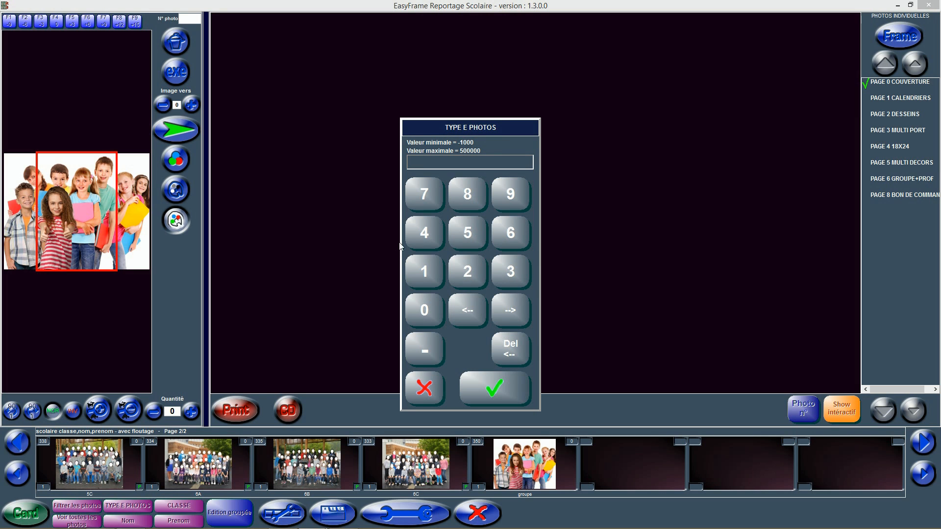
pyautogui.click(469, 272)
pyautogui.click(488, 379)
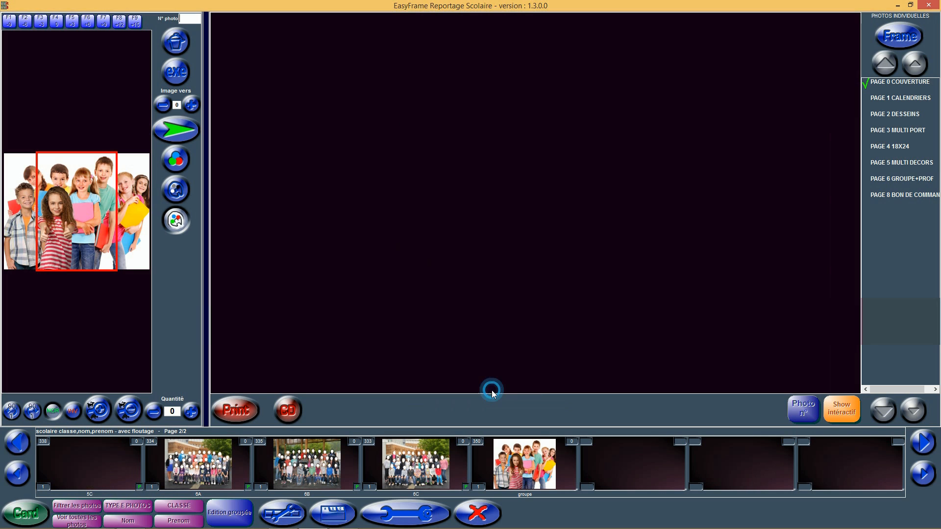
pyautogui.click(17, 473)
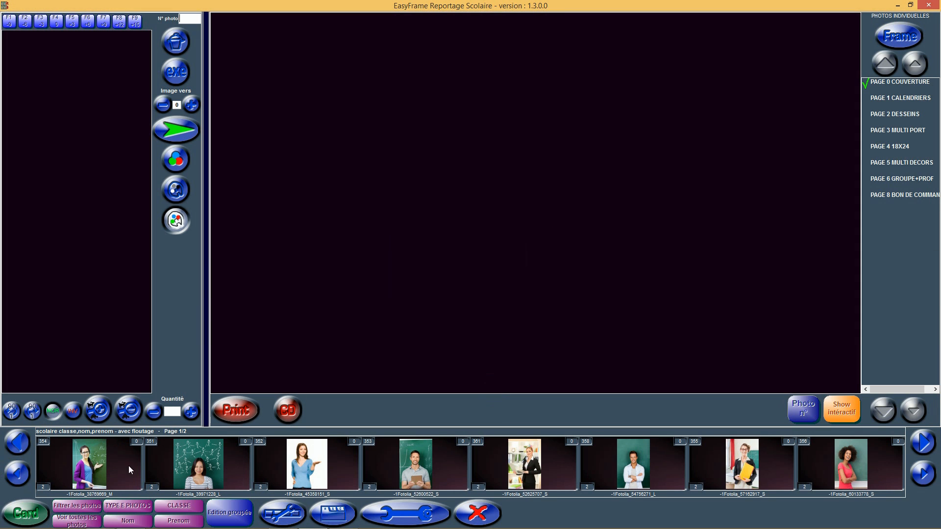
pyautogui.click(928, 471)
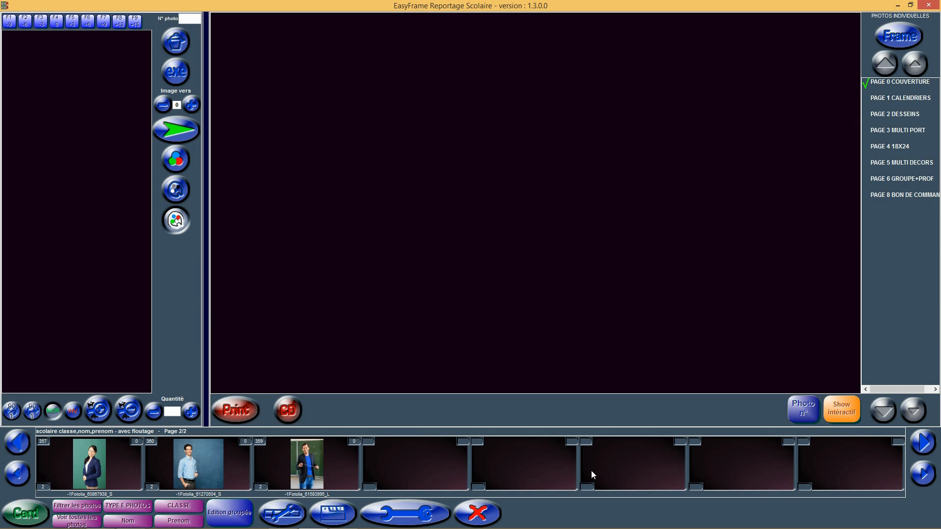
# Filter the photos by the class CLASSE DE DEMO and show the first page of that class
pyautogui.click(184, 509)
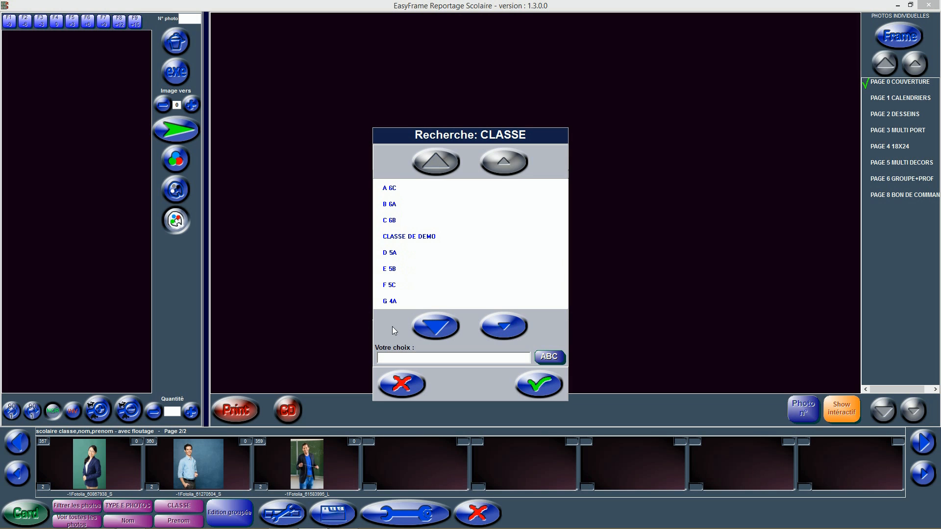
pyautogui.click(428, 239)
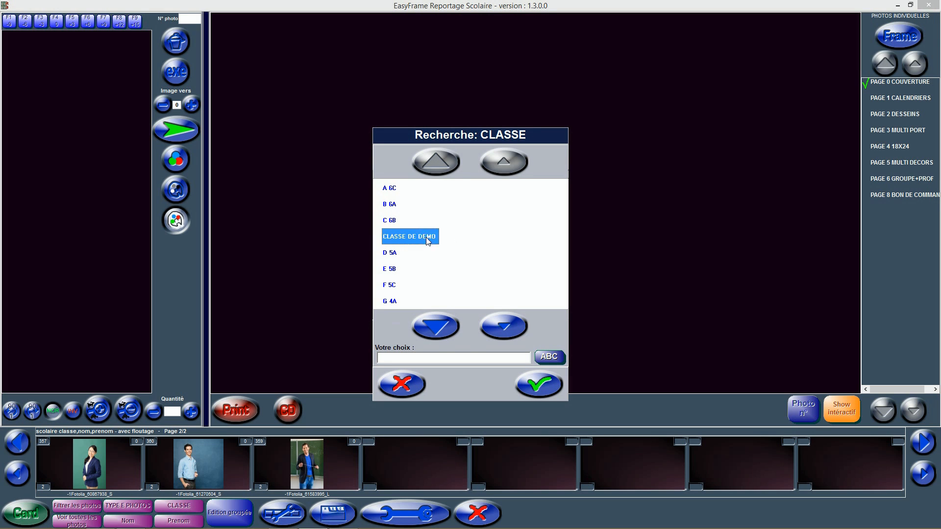
pyautogui.click(539, 385)
pyautogui.click(23, 475)
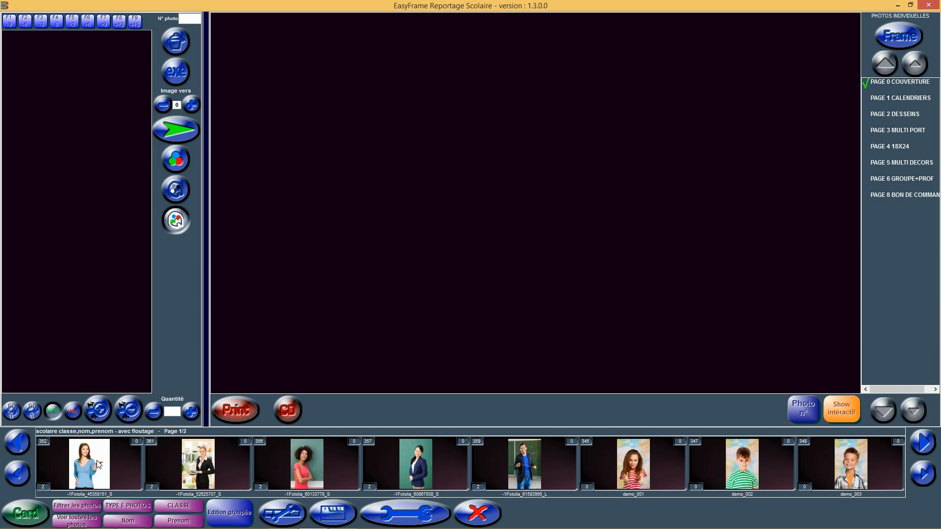
# Preview teacher photos 352 and 361 and pupil photos demo_001 and demo_002, and view the second page of the class
pyautogui.click(93, 466)
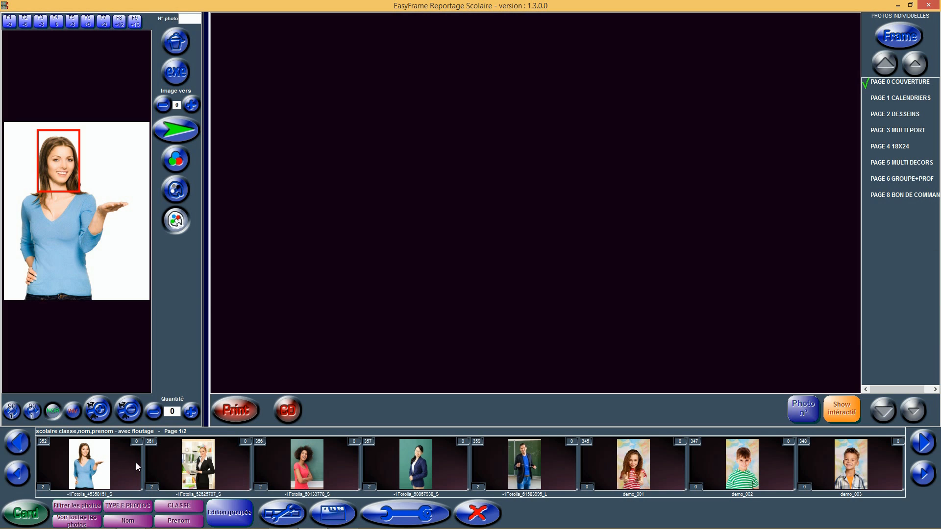
pyautogui.click(206, 466)
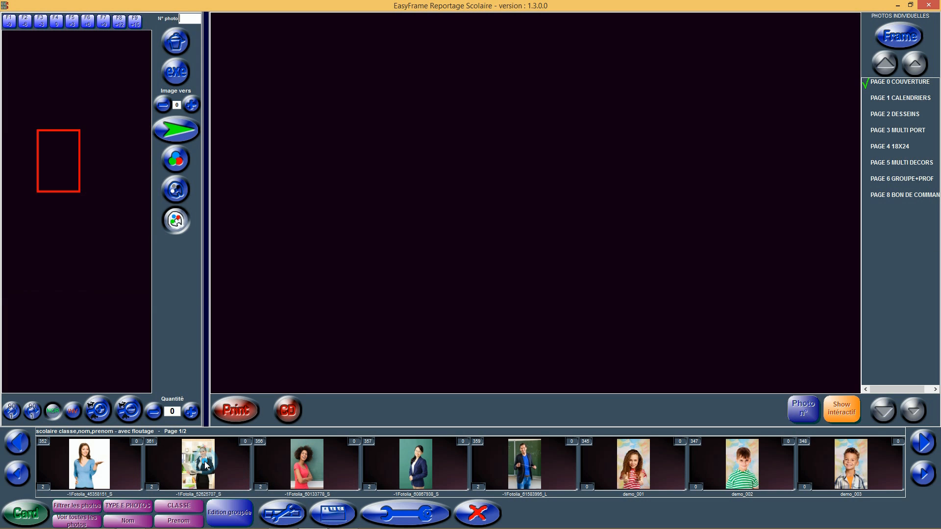
pyautogui.click(637, 468)
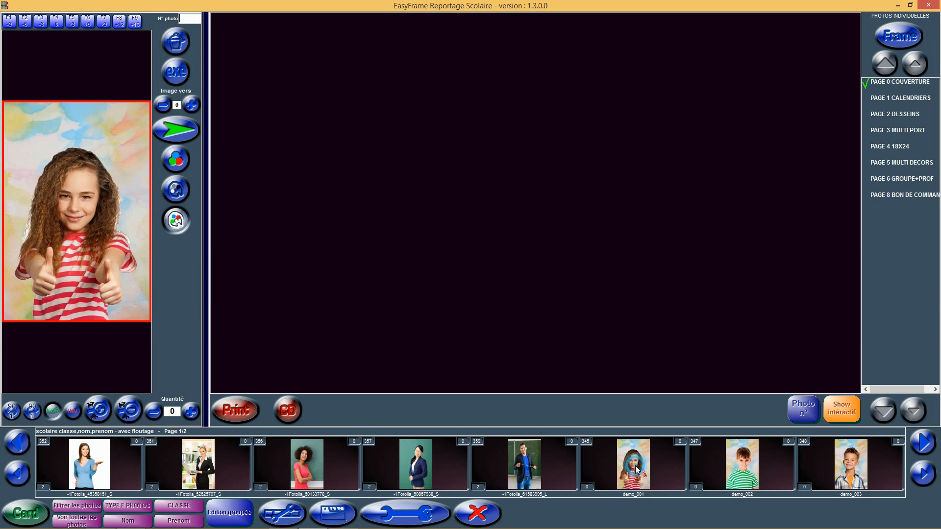
pyautogui.click(742, 467)
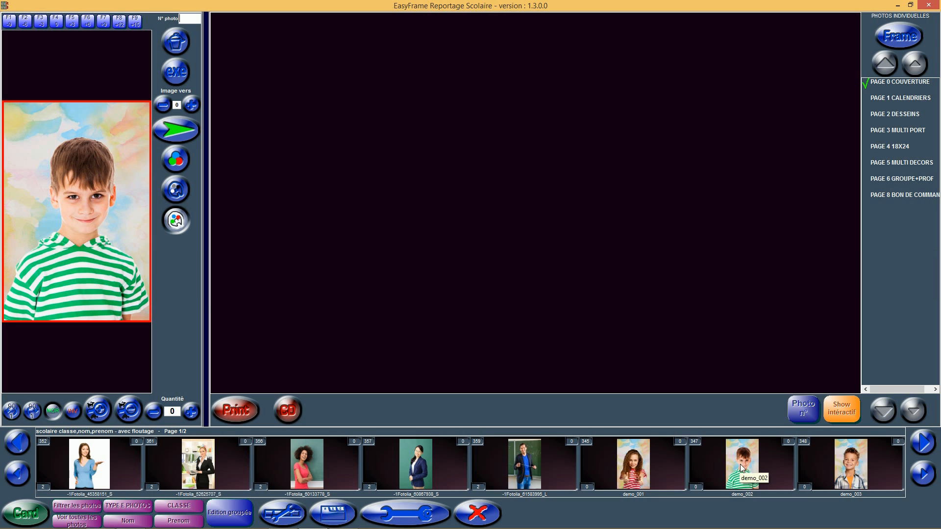
pyautogui.click(926, 475)
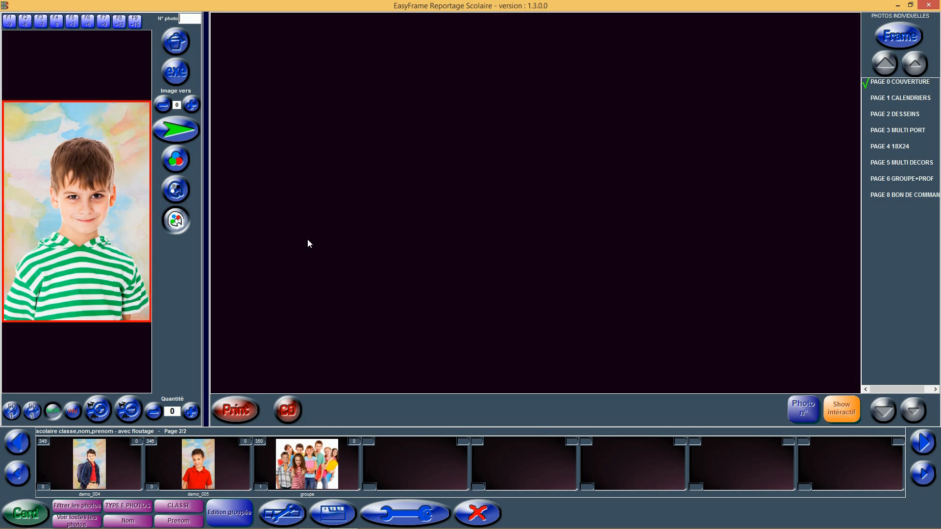
# Open the colour correction of photo demo_002 and set its brightness and contrast corrections to -1
pyautogui.click(177, 160)
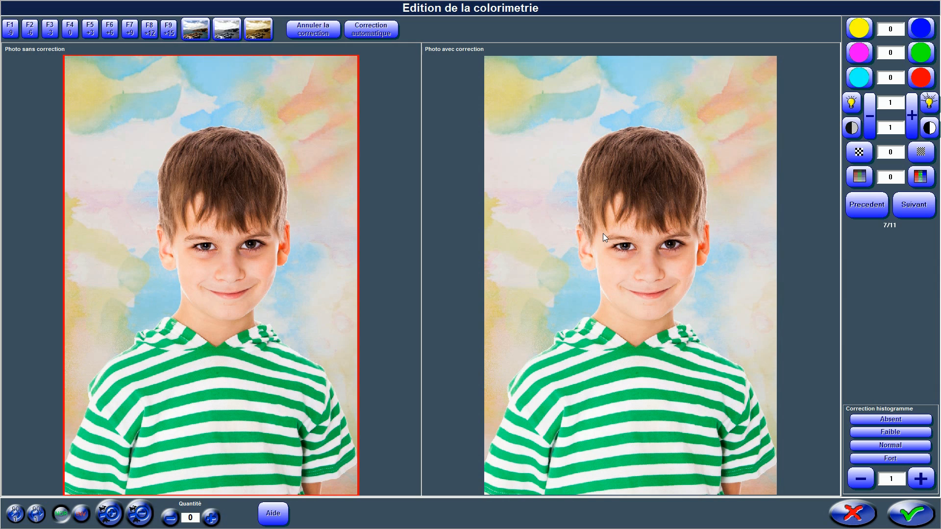
pyautogui.press('Right')
pyautogui.press('Right')
pyautogui.press('Left')
pyautogui.press('Left')
pyautogui.press('F5')
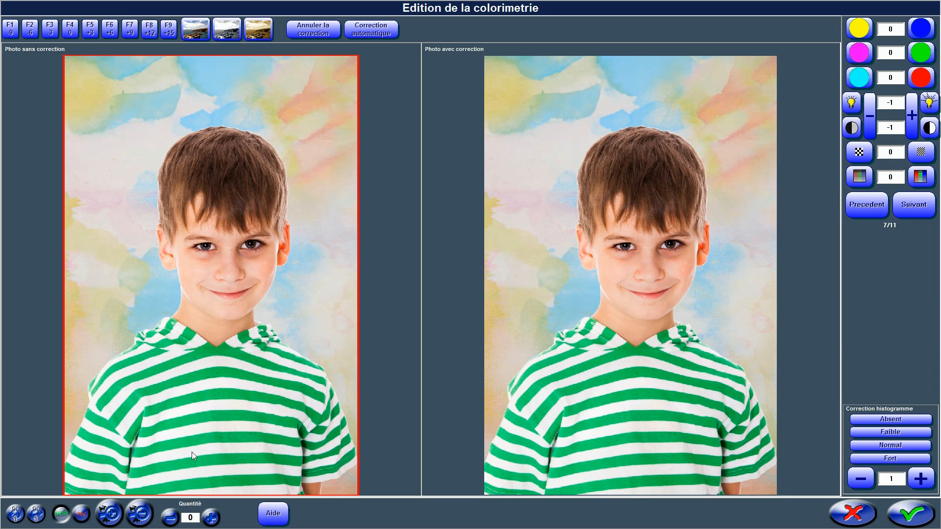
# Shrink the crop frame on photo demo_002 by three increments and shift it slightly upward around the boy
pyautogui.click(136, 509)
pyautogui.click(137, 509)
pyautogui.click(137, 510)
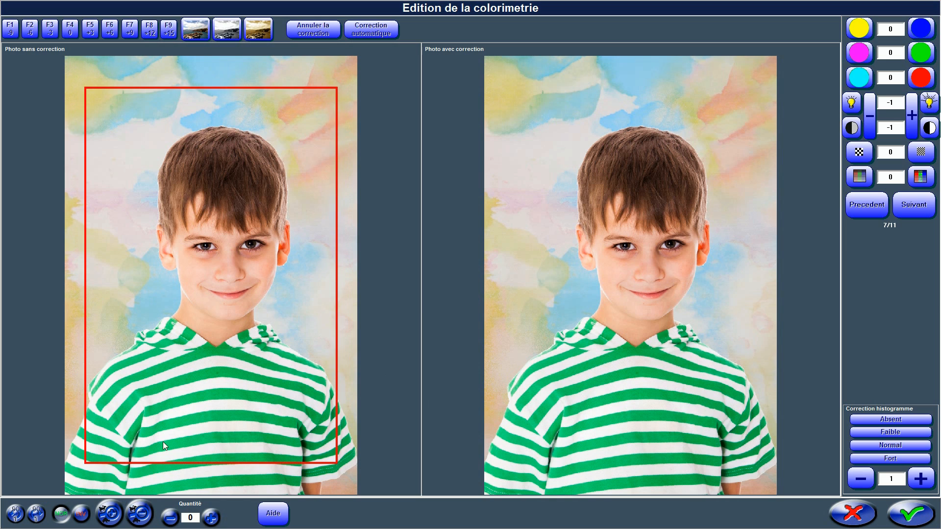
pyautogui.moveTo(190, 384); pyautogui.dragTo(201, 368)
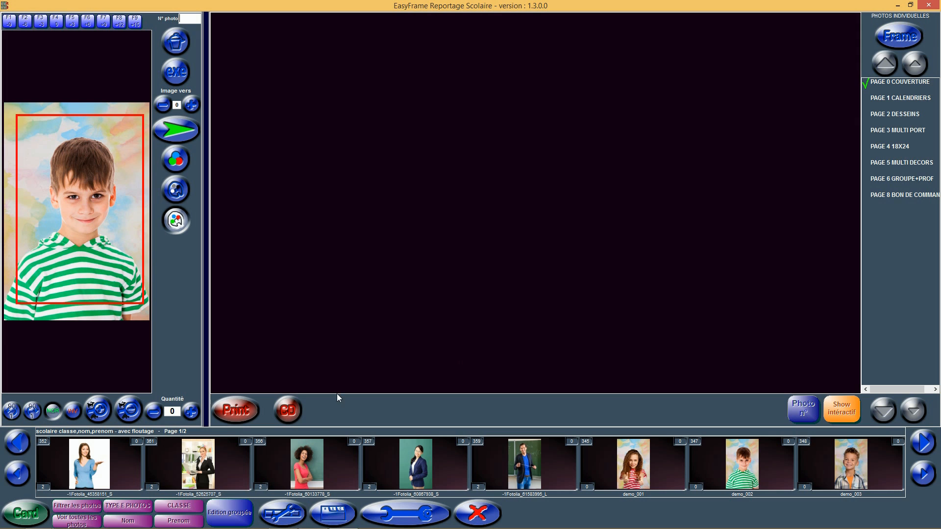
# Open the grouped photo editing and select teacher photo 352 to view it
pyautogui.click(231, 515)
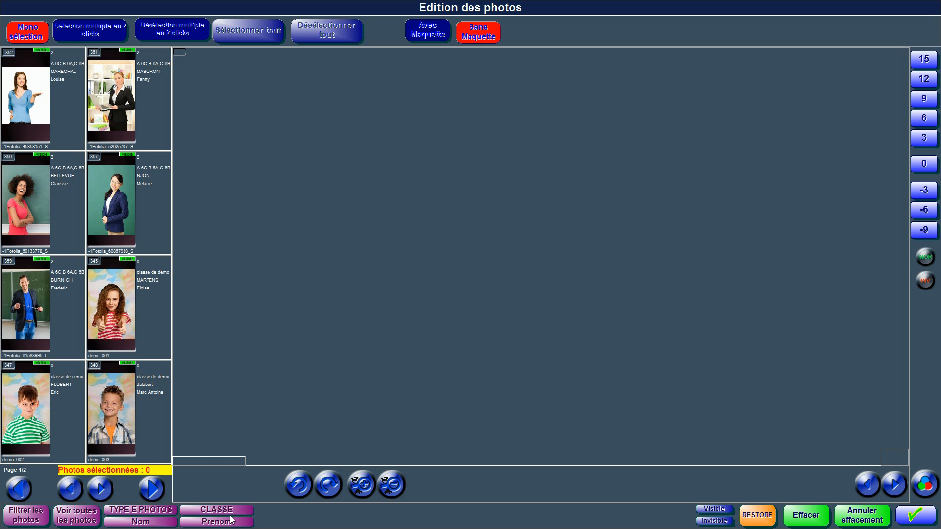
pyautogui.click(33, 120)
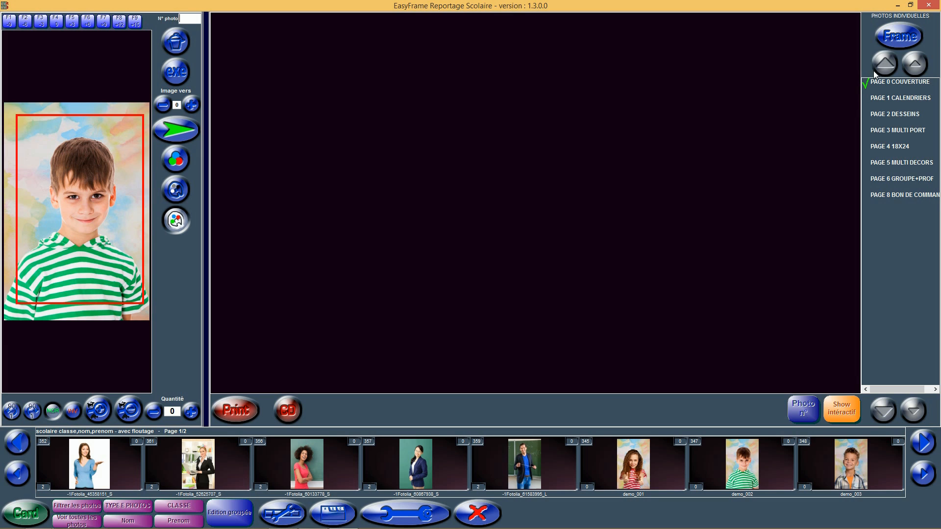
# Load the SOBRE full-year templates from CALENDRIERS, FRANCE, 2015, VOLUME 02, 10X15, and preview photo demo_002 in BLANC L and BLANC P
pyautogui.click(897, 39)
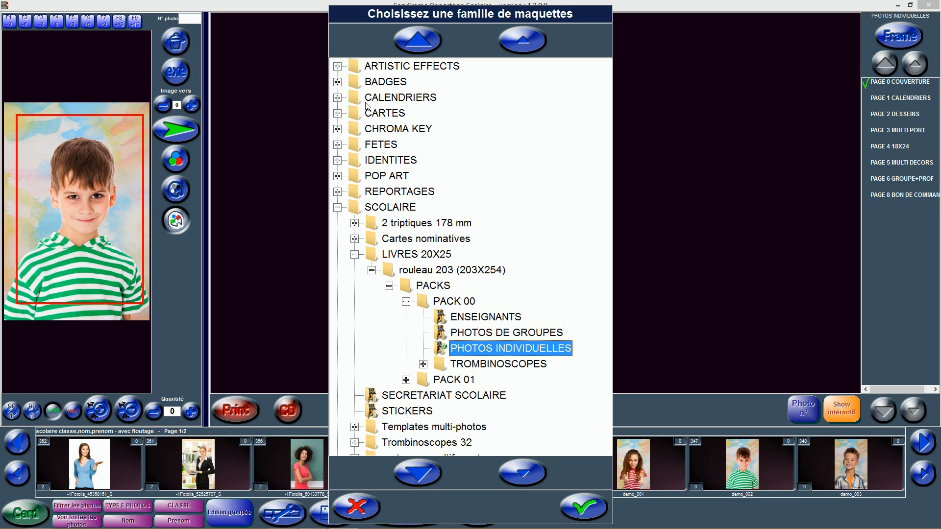
pyautogui.click(337, 98)
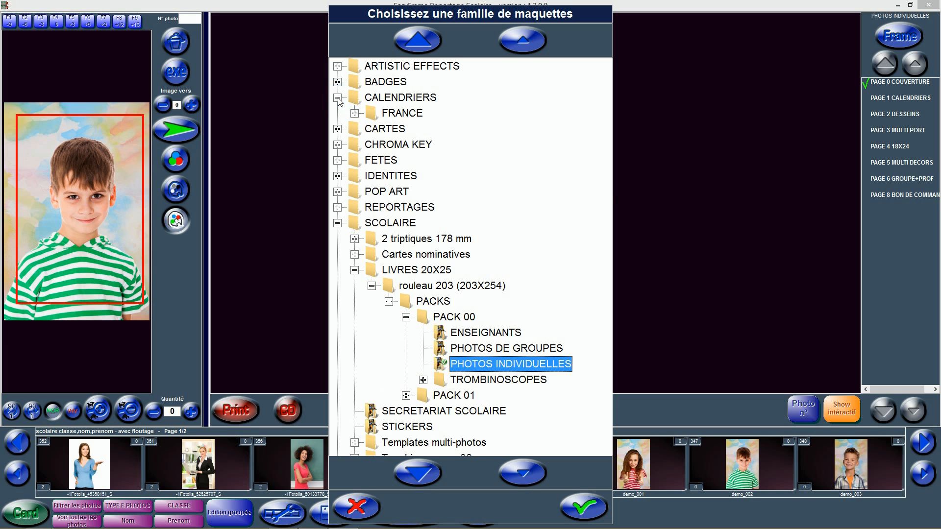
pyautogui.click(354, 114)
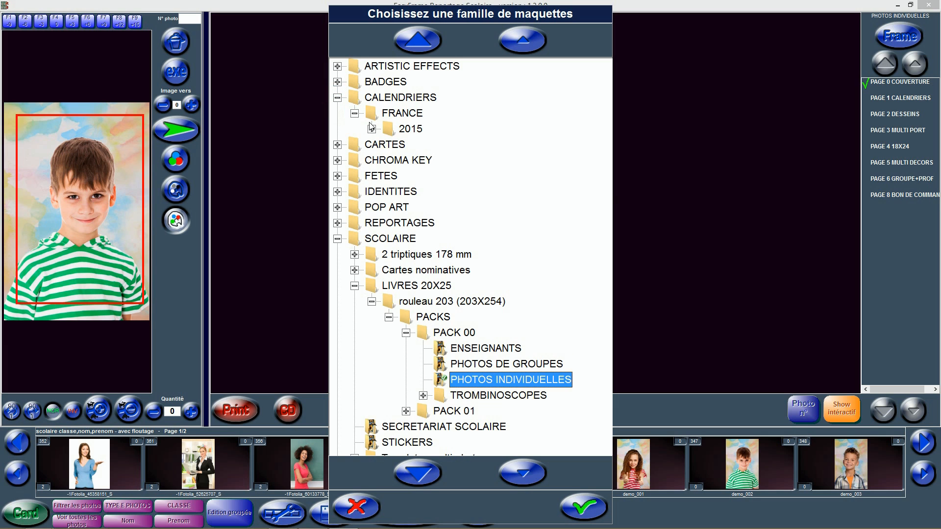
pyautogui.click(372, 129)
pyautogui.click(389, 160)
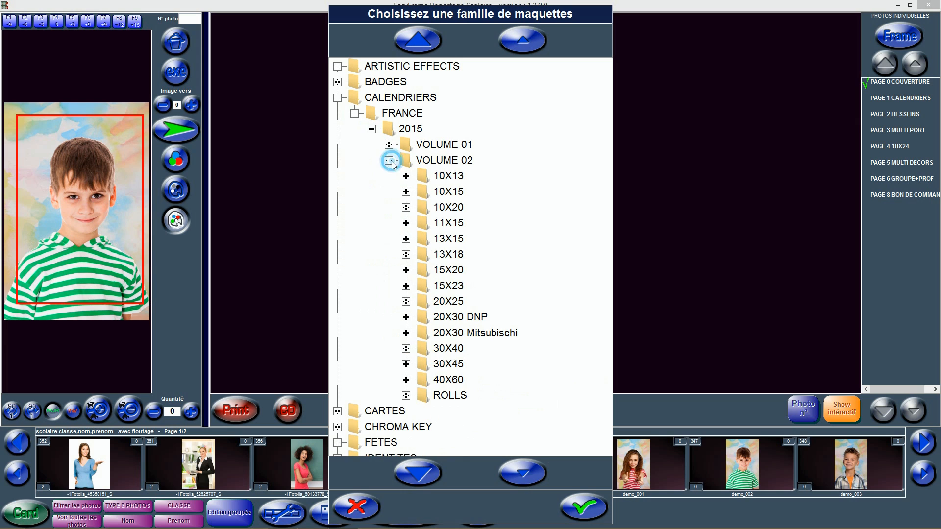
pyautogui.click(405, 191)
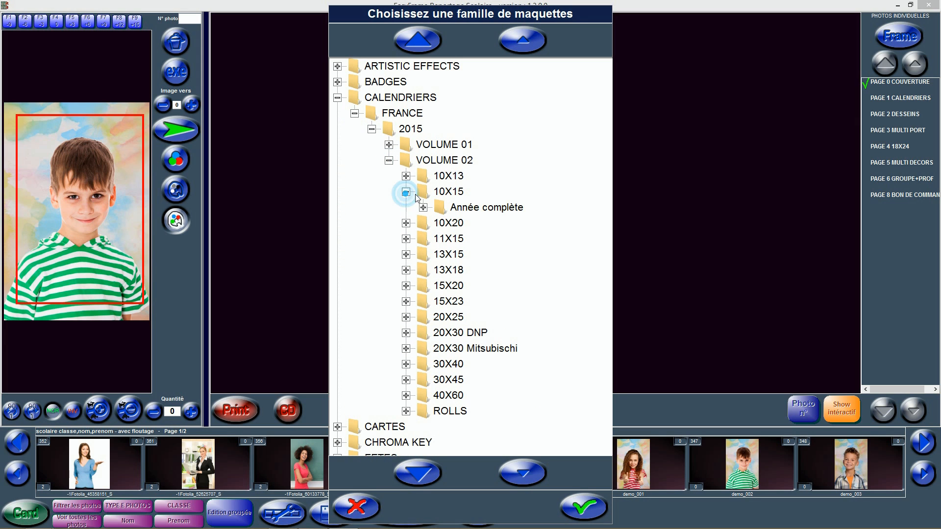
pyautogui.click(423, 207)
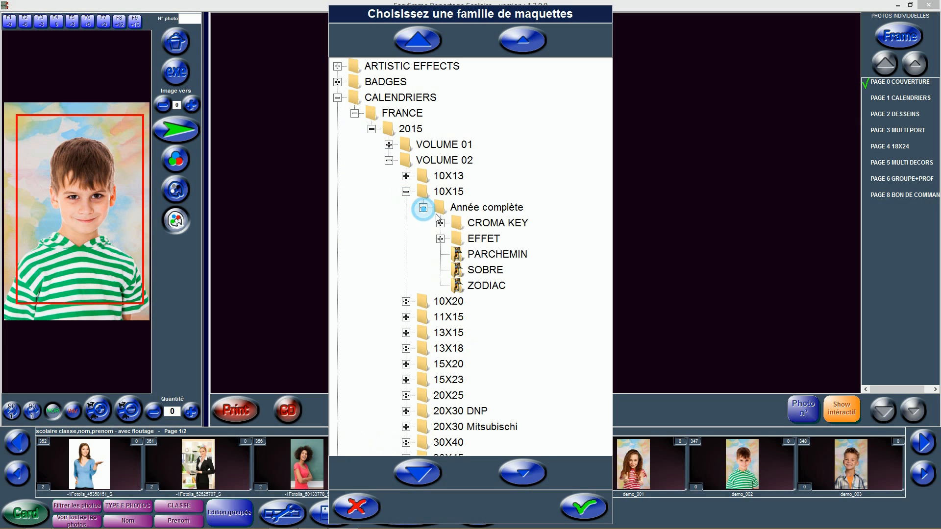
pyautogui.click(441, 239)
pyautogui.click(440, 239)
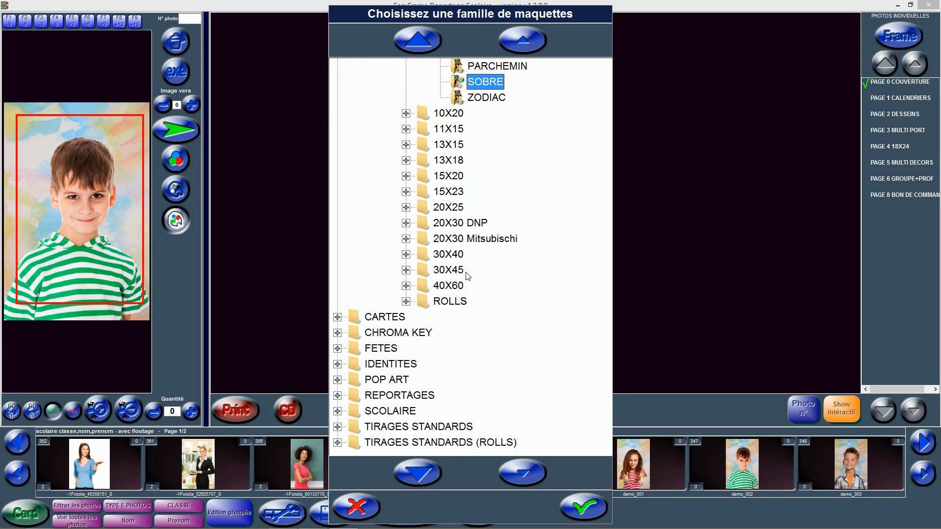
pyautogui.click(585, 498)
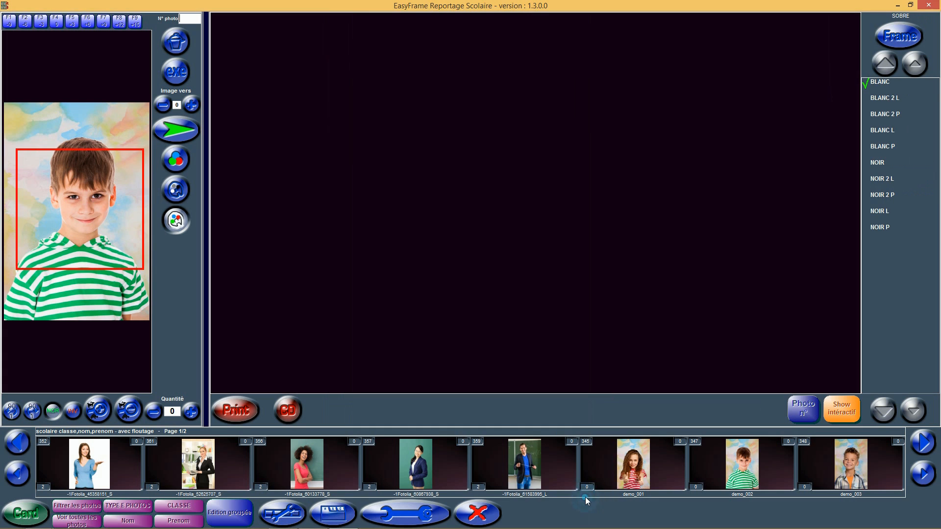
pyautogui.click(883, 131)
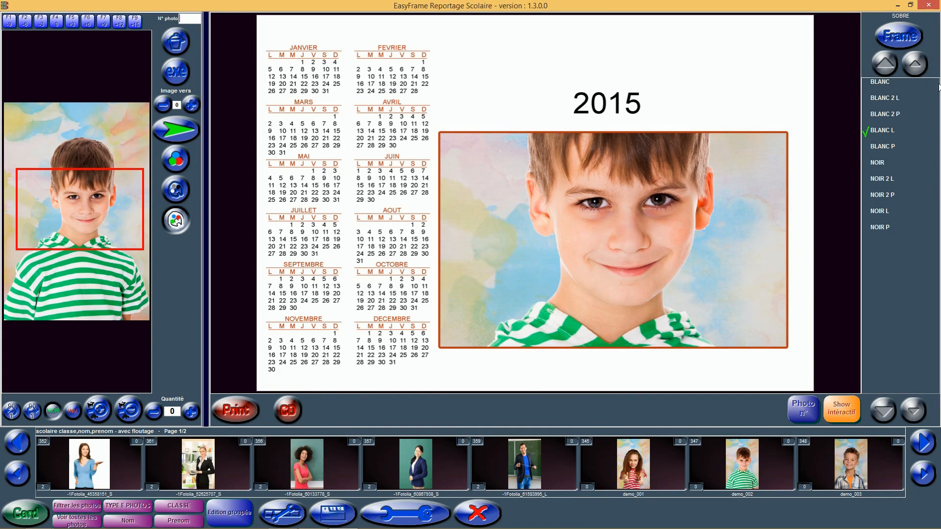
pyautogui.click(881, 146)
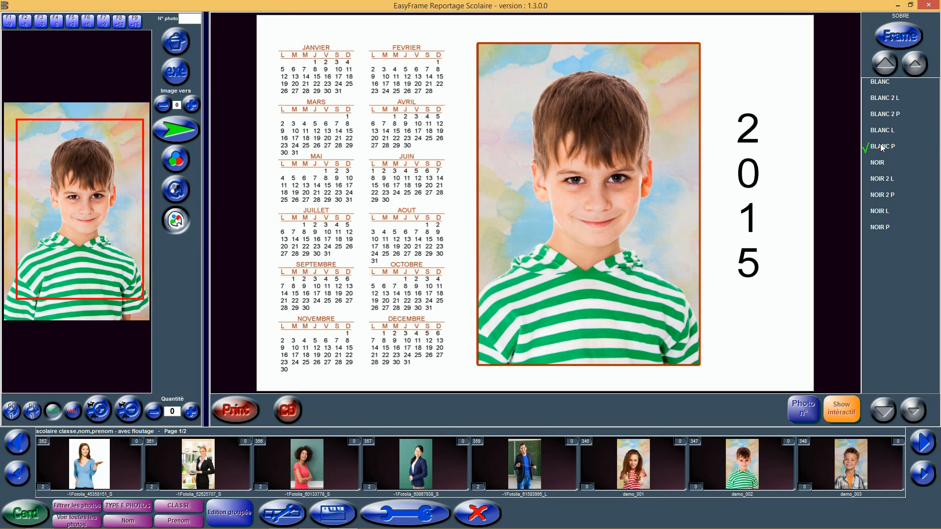
# Choose the PHOTOS INDIVIDUELLES template family under SCOLAIRE, LIVRES 20X25, rouleau 203 (203X254), PACKS, PACK 00
pyautogui.click(890, 39)
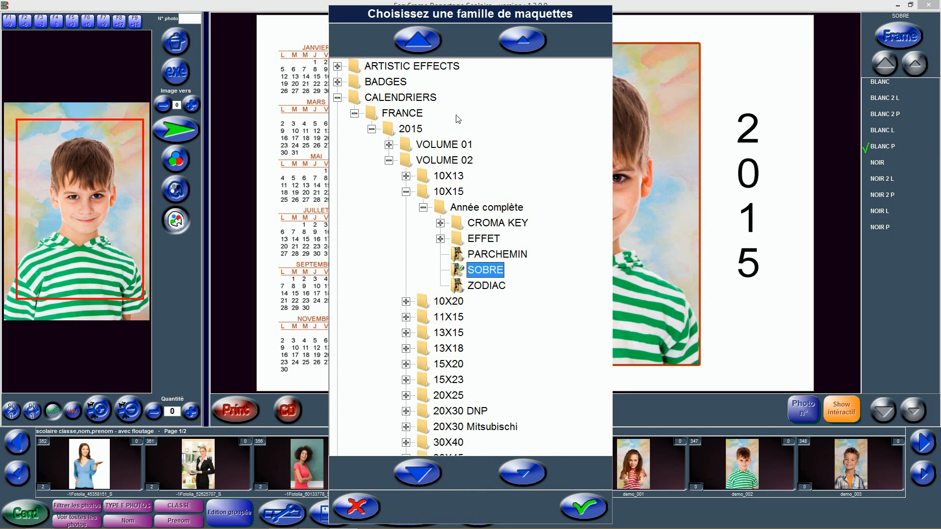
pyautogui.click(354, 113)
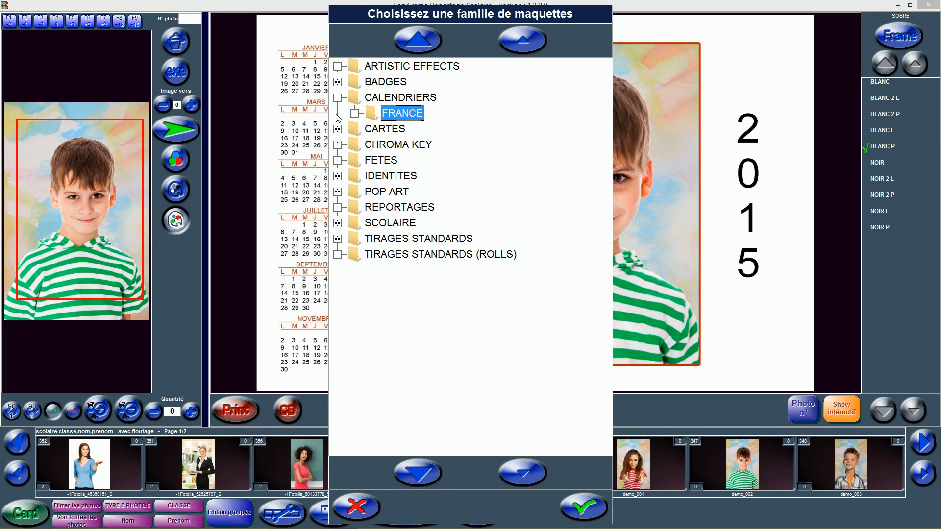
pyautogui.click(338, 98)
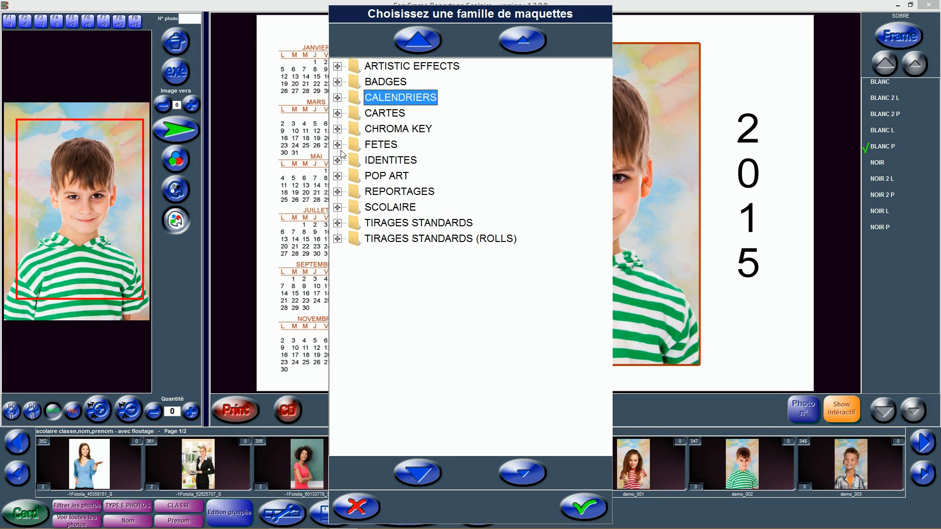
pyautogui.click(338, 208)
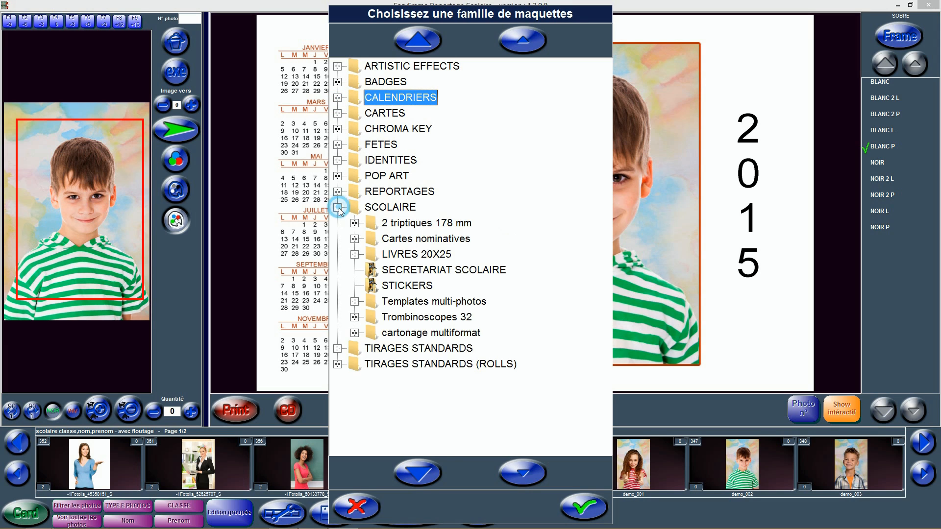
pyautogui.click(355, 254)
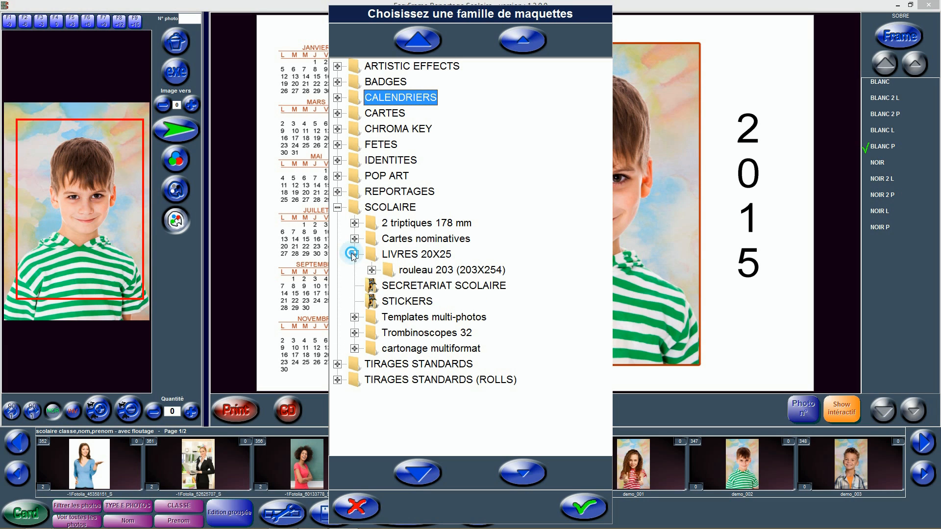
pyautogui.click(372, 271)
pyautogui.click(389, 286)
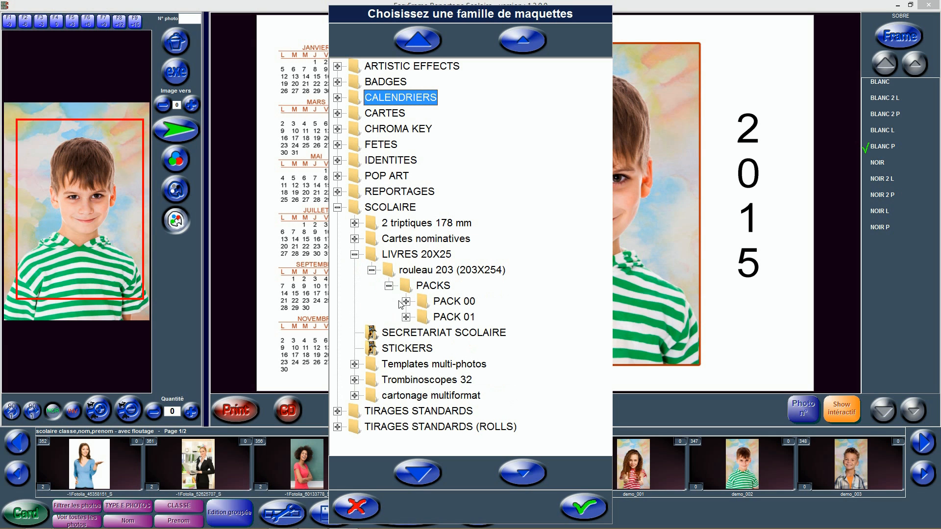
pyautogui.click(406, 301)
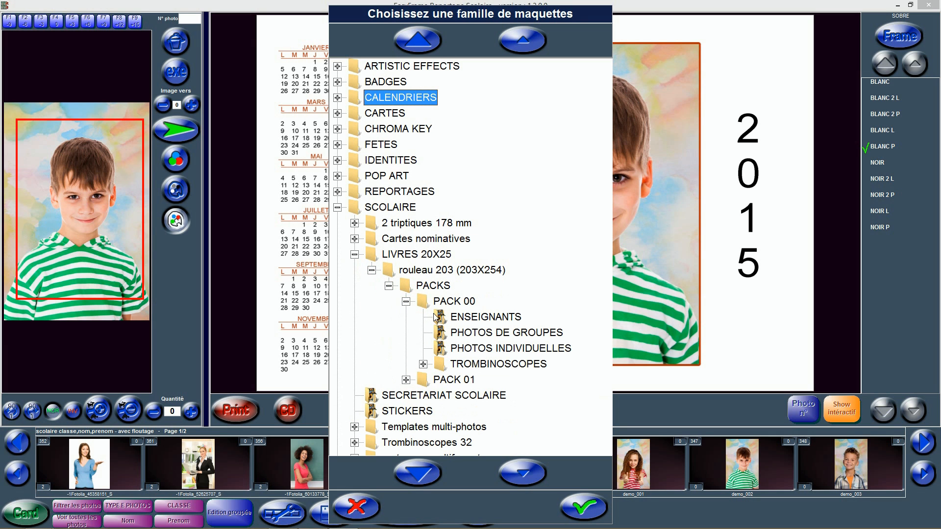
pyautogui.click(493, 349)
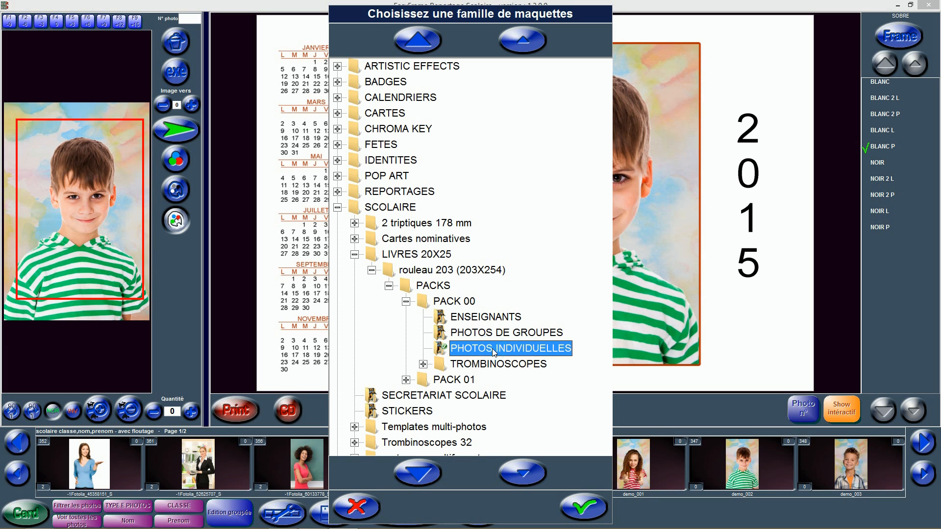
pyautogui.click(594, 505)
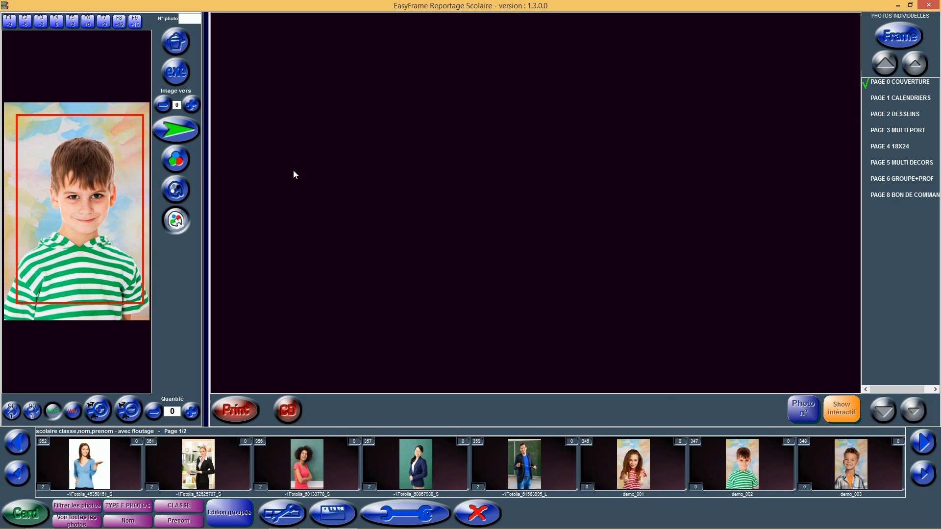
# Preview photo demo_002 in each individual photo template, from PAGE 0 COUVERTURE through PAGE 8, the order form
pyautogui.click(901, 81)
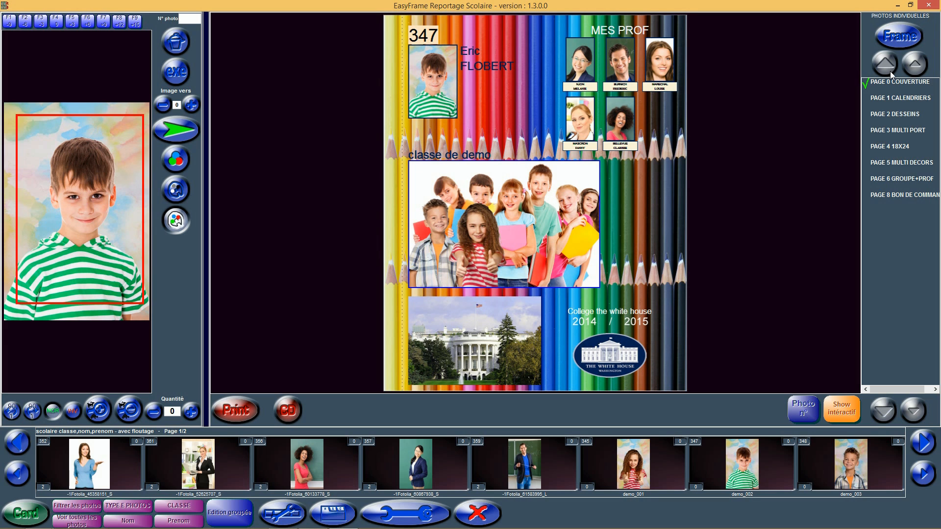
pyautogui.click(899, 80)
pyautogui.click(896, 98)
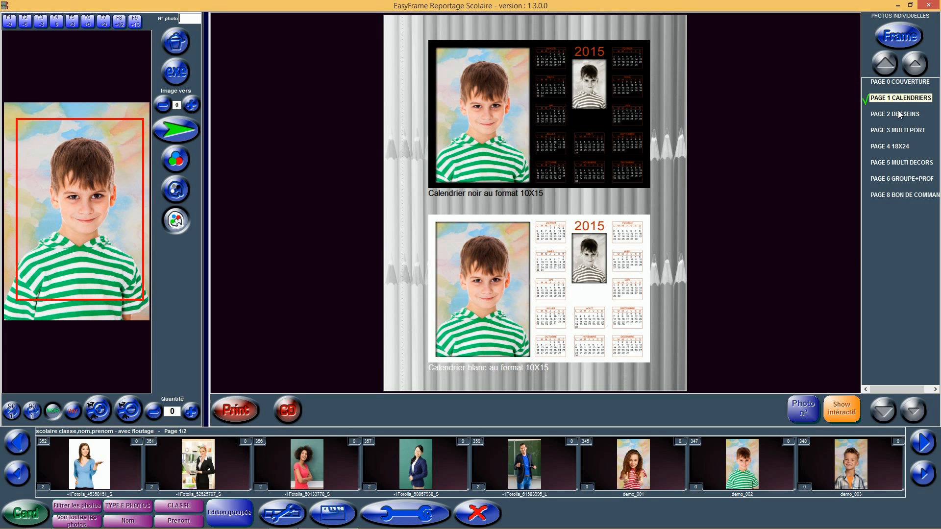
pyautogui.click(898, 114)
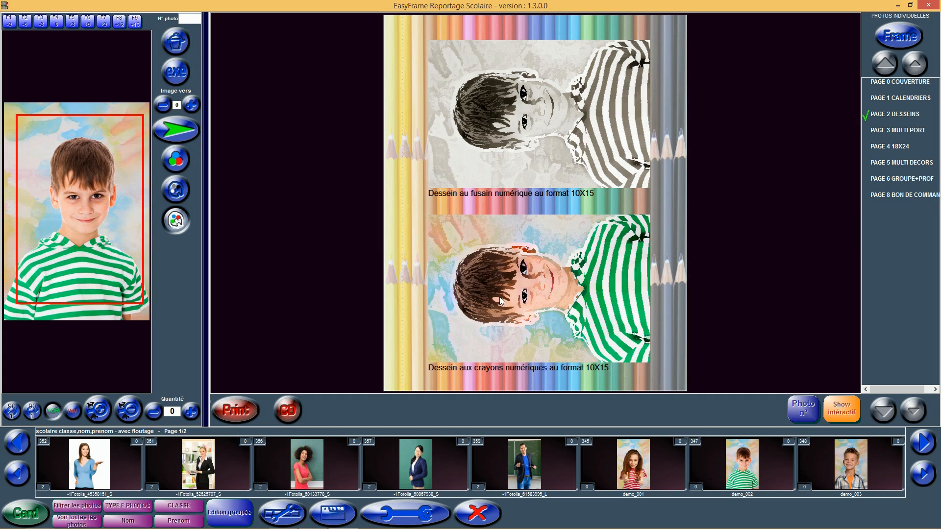
pyautogui.click(884, 130)
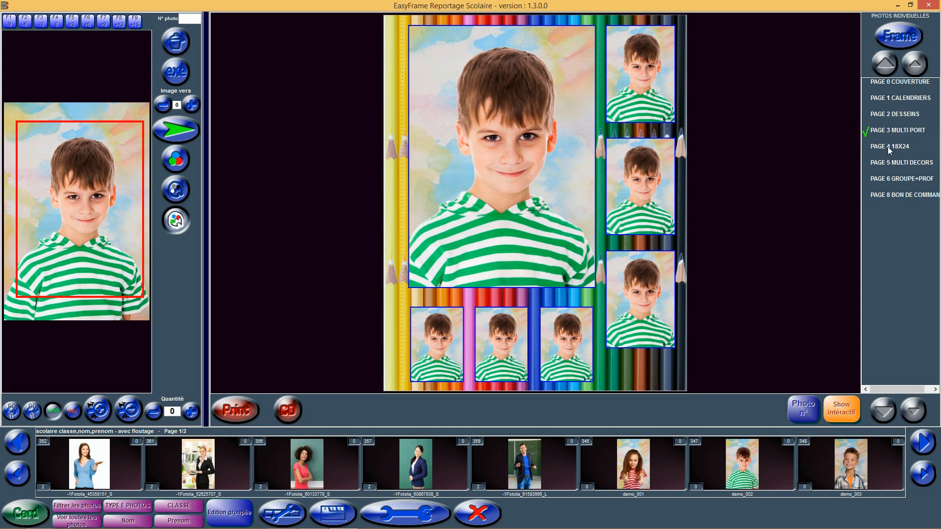
pyautogui.click(886, 148)
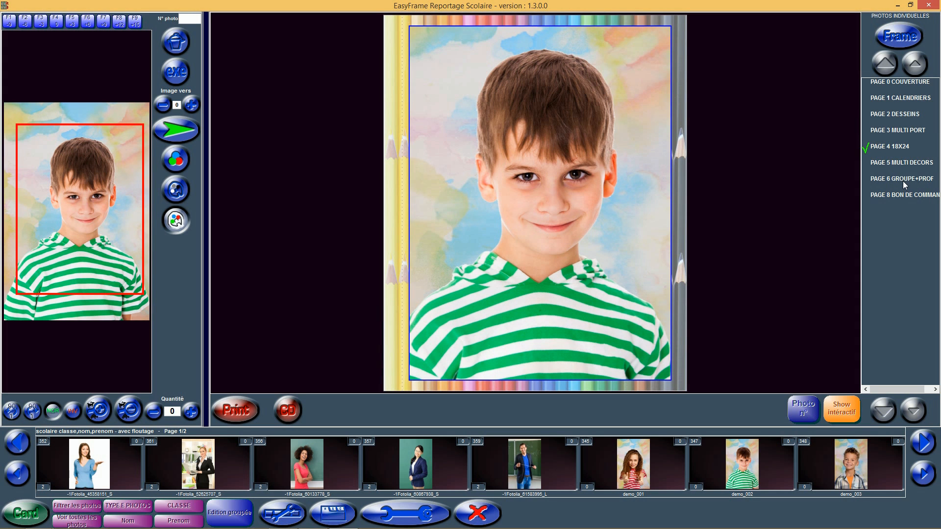
pyautogui.click(897, 163)
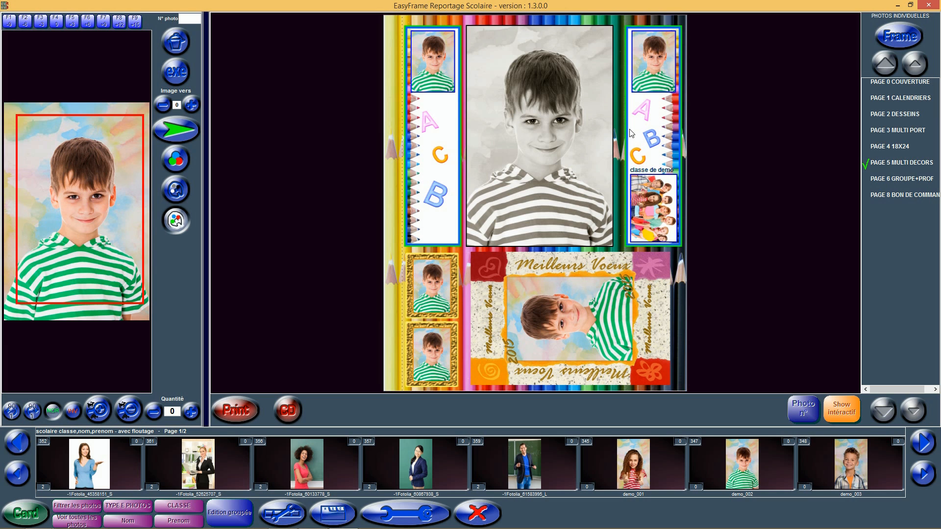
pyautogui.click(889, 180)
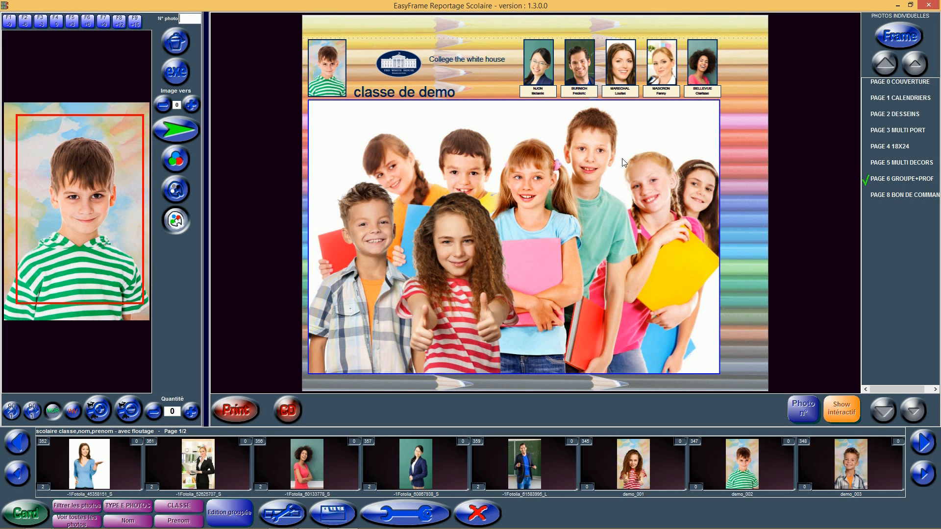
pyautogui.click(904, 193)
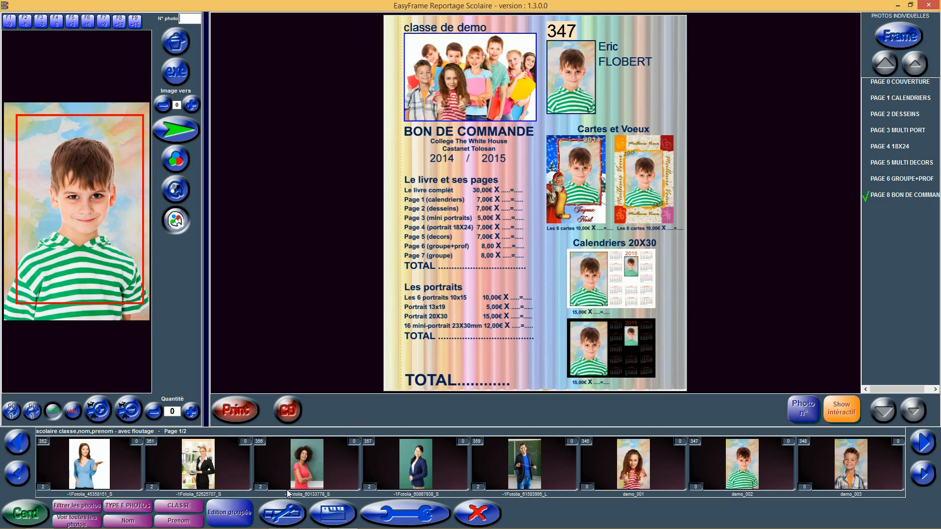
# Mark all the photos for printing with the Imprimer toutes les photos operation
pyautogui.click(283, 515)
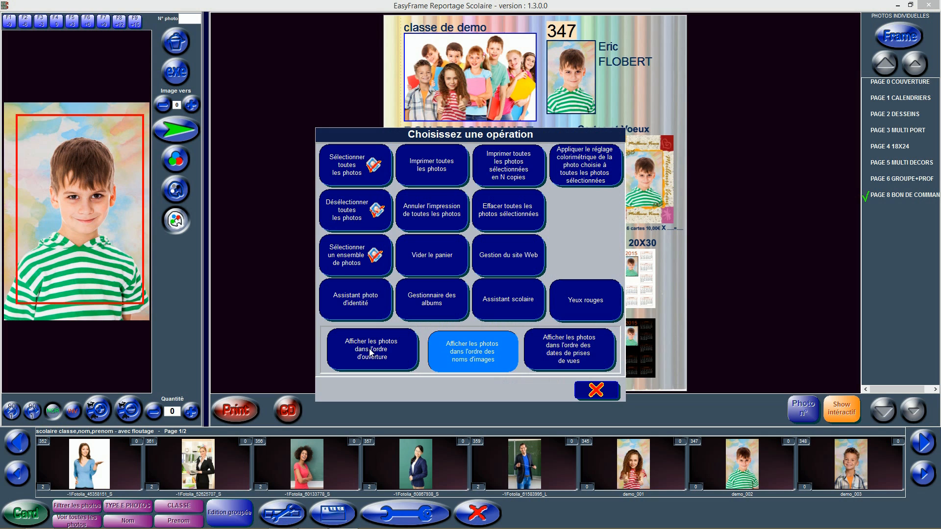
pyautogui.click(422, 170)
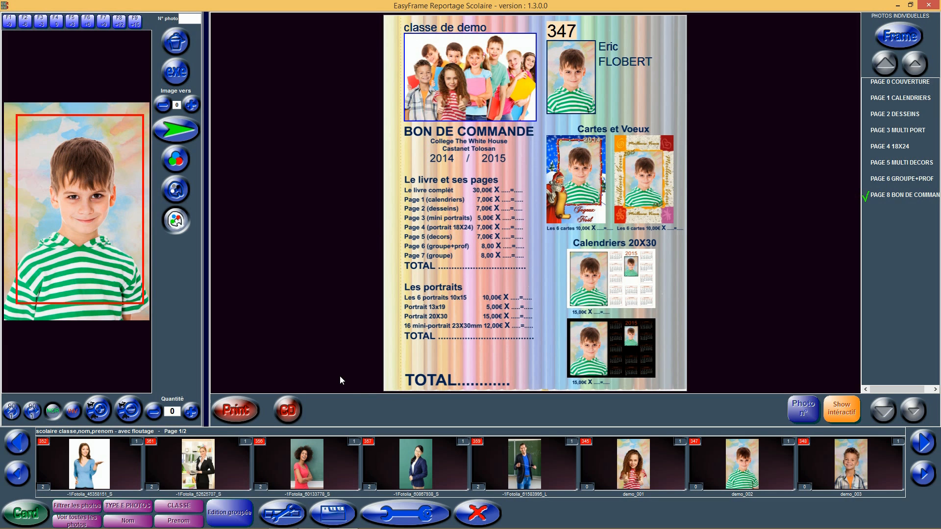
# Confirm PHOTOS INDIVIDUELLES as the template family for individual prints and review the group and class trombinoscope print settings
pyautogui.click(237, 411)
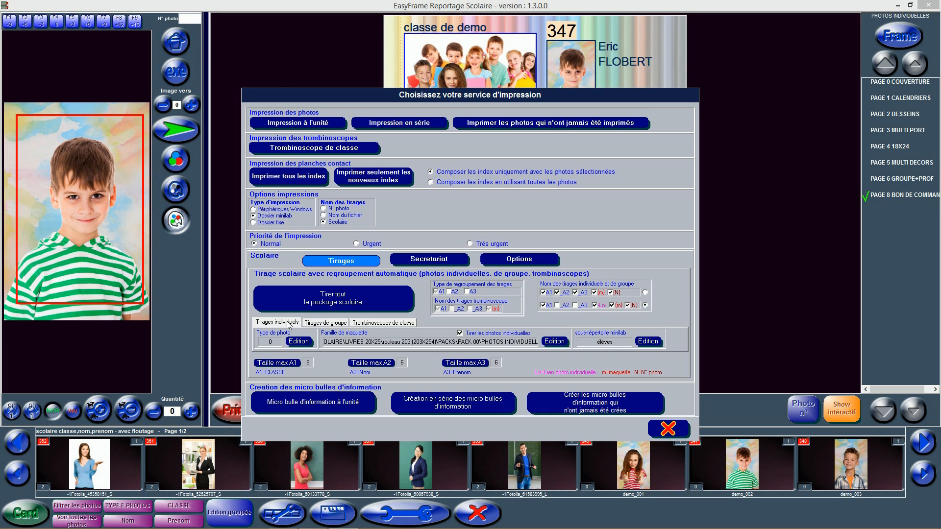
pyautogui.click(551, 342)
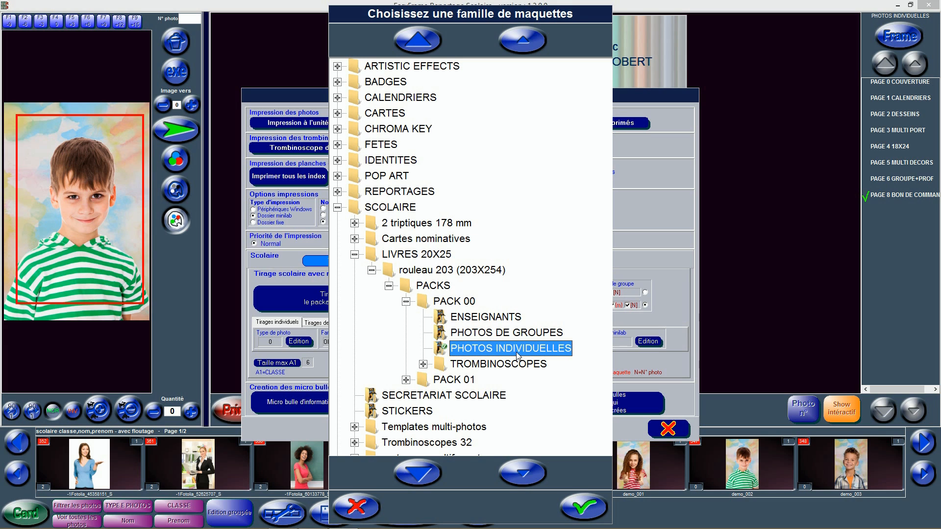
pyautogui.click(582, 507)
pyautogui.click(342, 323)
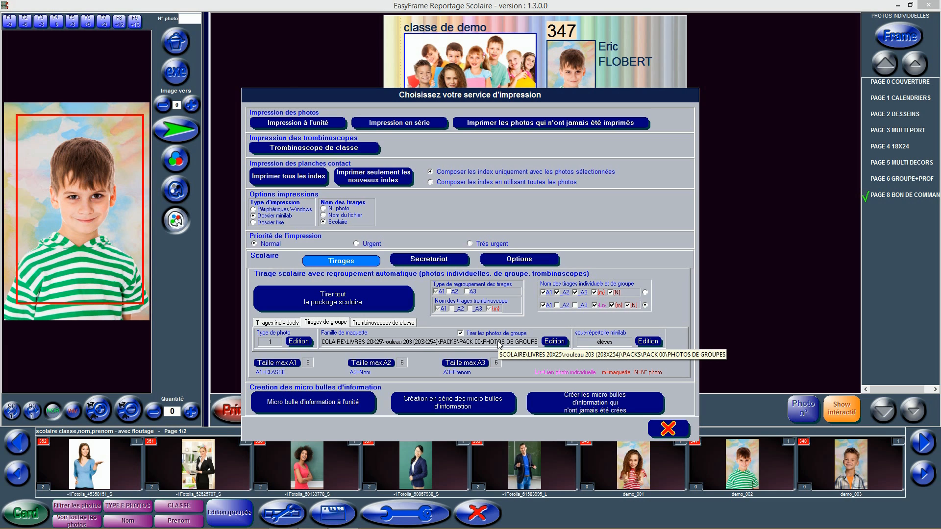
pyautogui.click(395, 323)
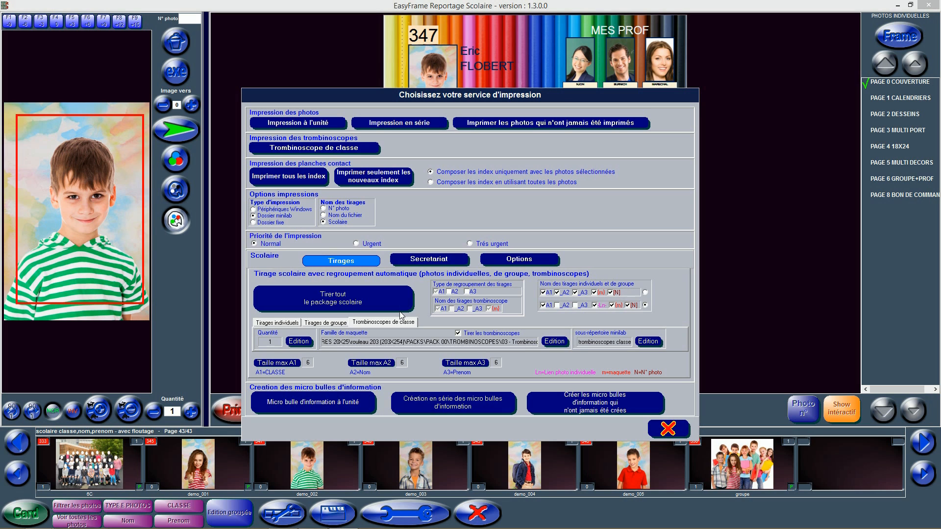
# Print the complete school package with automatic grouping and return from ServePrint to the EasyFrame window
pyautogui.click(369, 303)
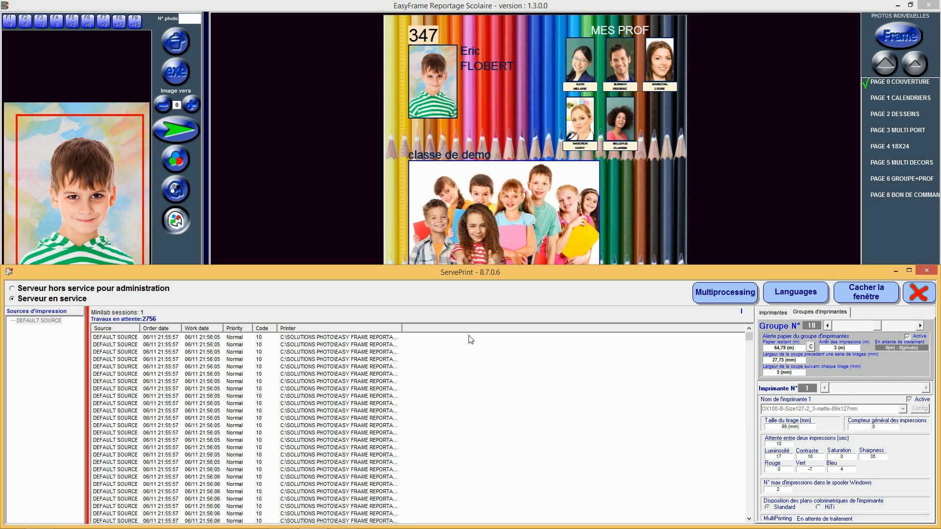
pyautogui.click(324, 9)
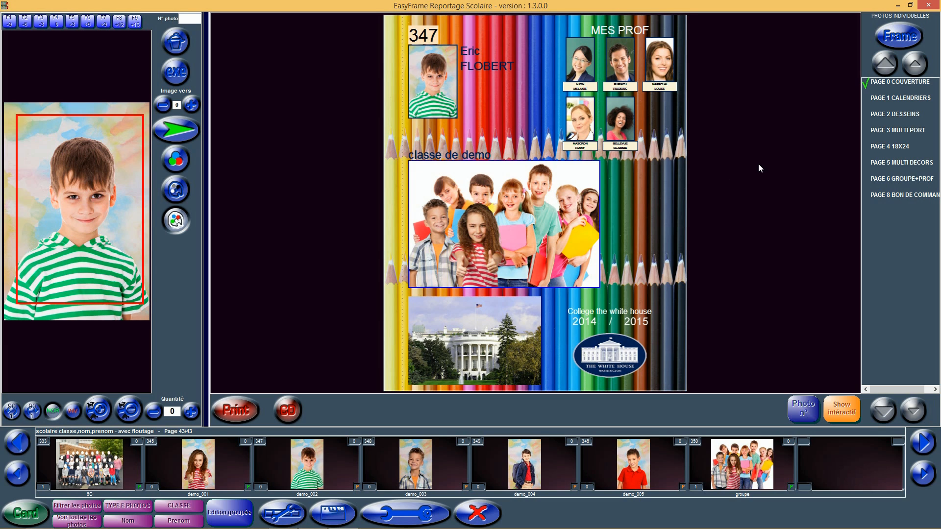
# Preview photo demo_002 again in the individual templates after the cover, from PAGE 1 CALENDRIERS to PAGE 8 BON DE COMMANDE, skipping PAGE 3
pyautogui.click(876, 99)
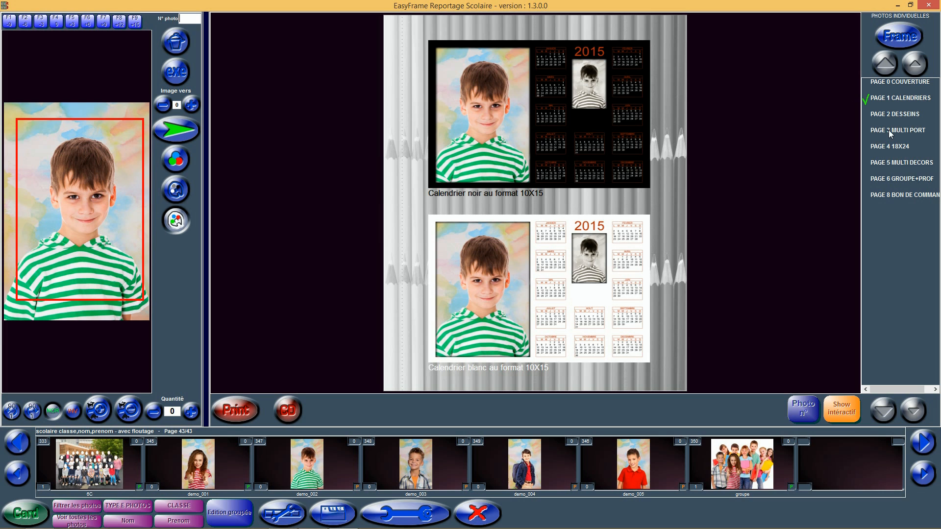
pyautogui.click(890, 114)
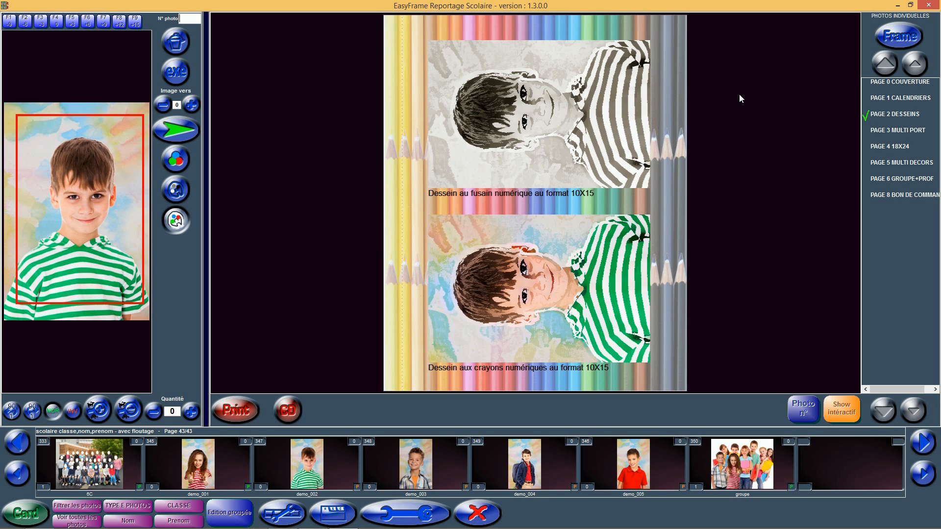
pyautogui.click(876, 131)
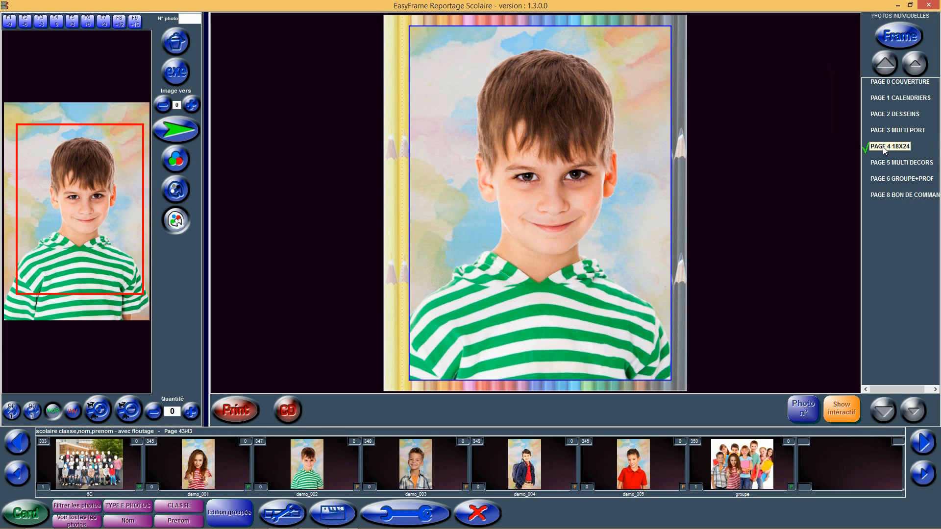
pyautogui.click(886, 163)
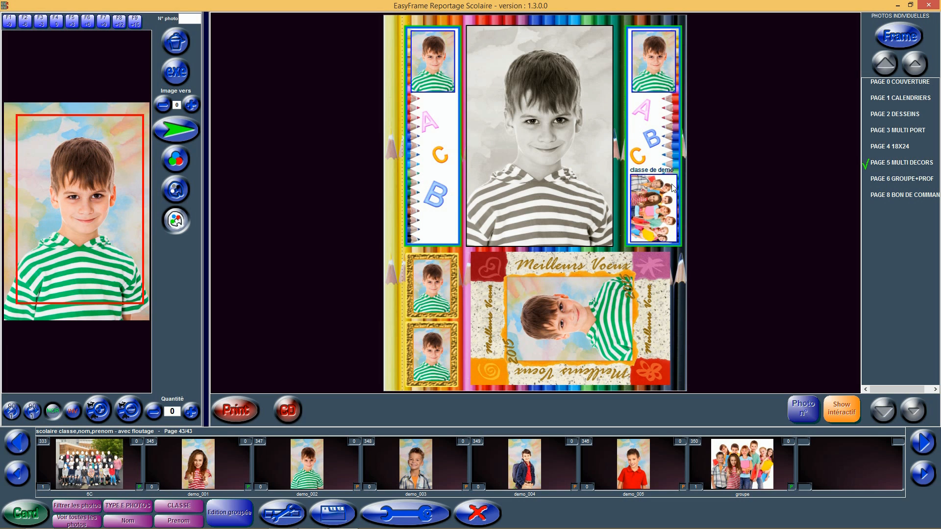
pyautogui.click(878, 179)
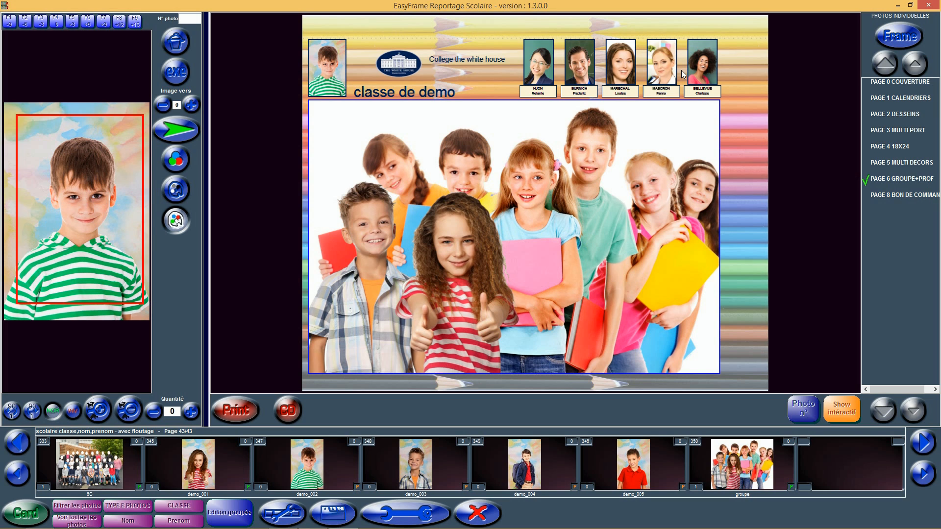
pyautogui.click(895, 195)
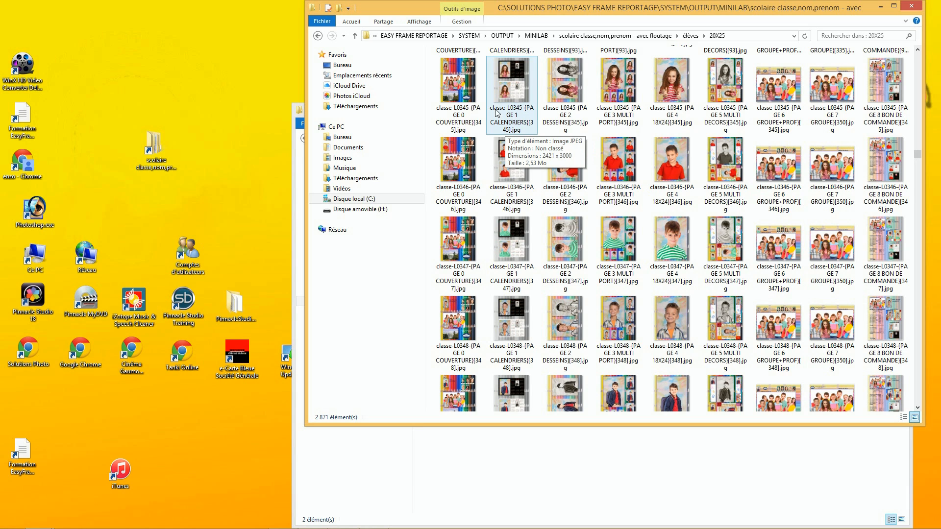
# In the élèves 20X25 output folder, view the exported pages of photo 345 from PAGE 0 COUVERTURE to PAGE 8 BON DE COMMANDE
pyautogui.doubleClick(465, 96)
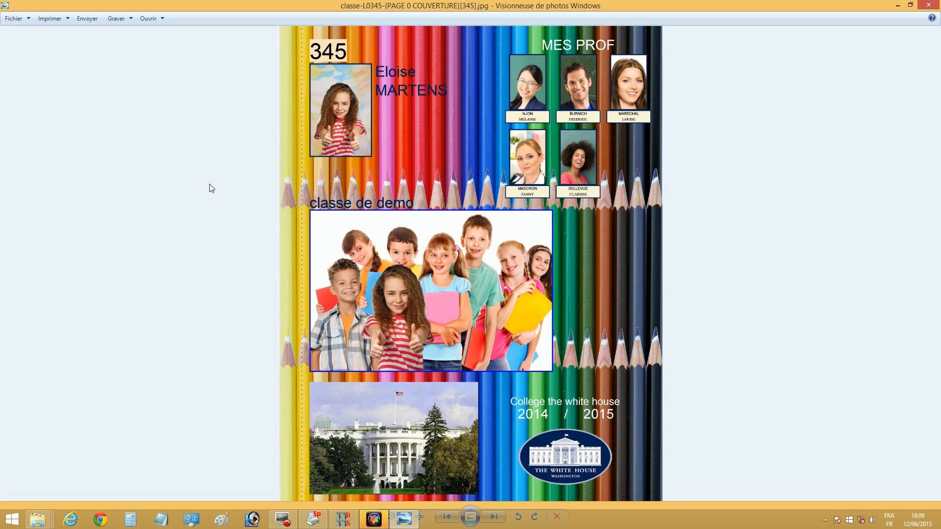
pyautogui.press('Right')
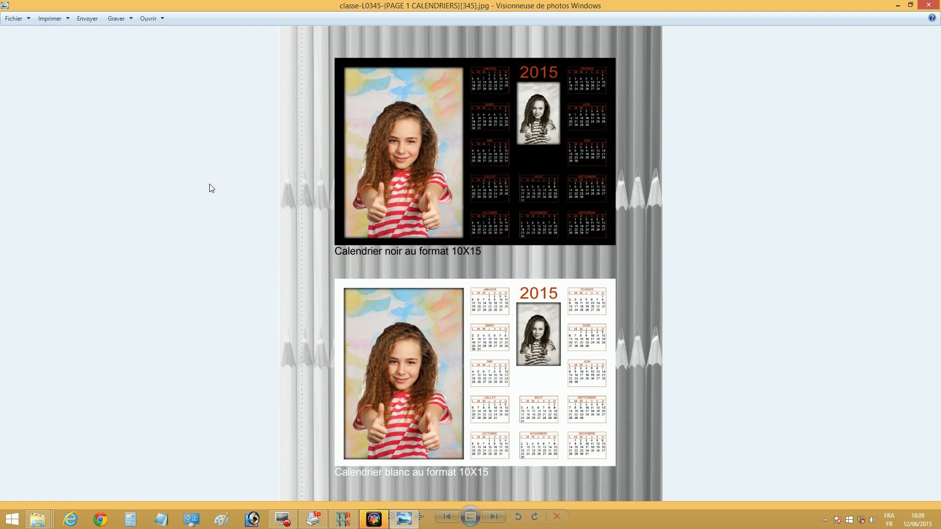
pyautogui.press('Right')
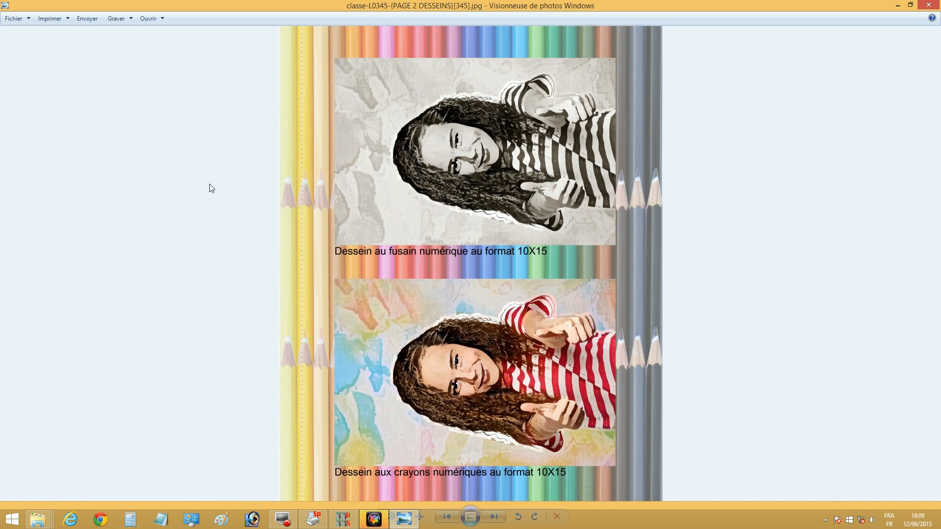
pyautogui.press('Right')
pyautogui.press('Right')
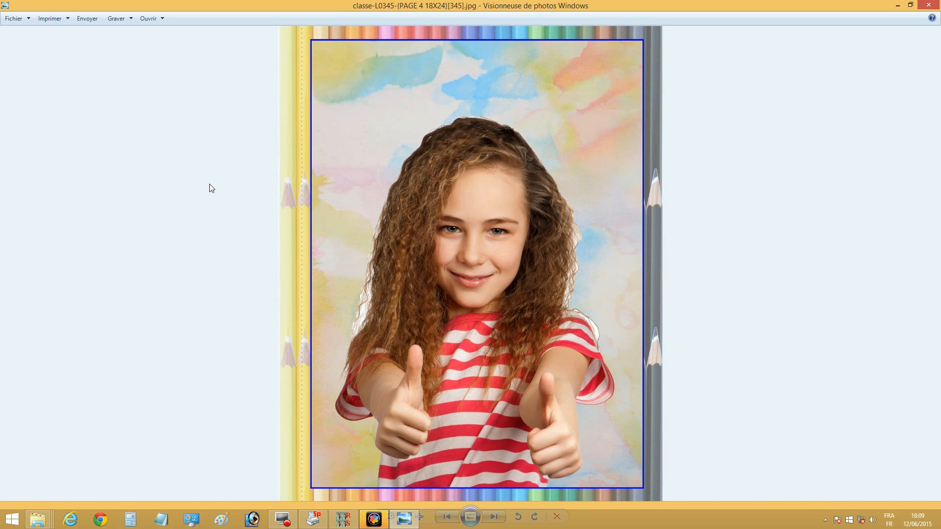
pyautogui.press('Right')
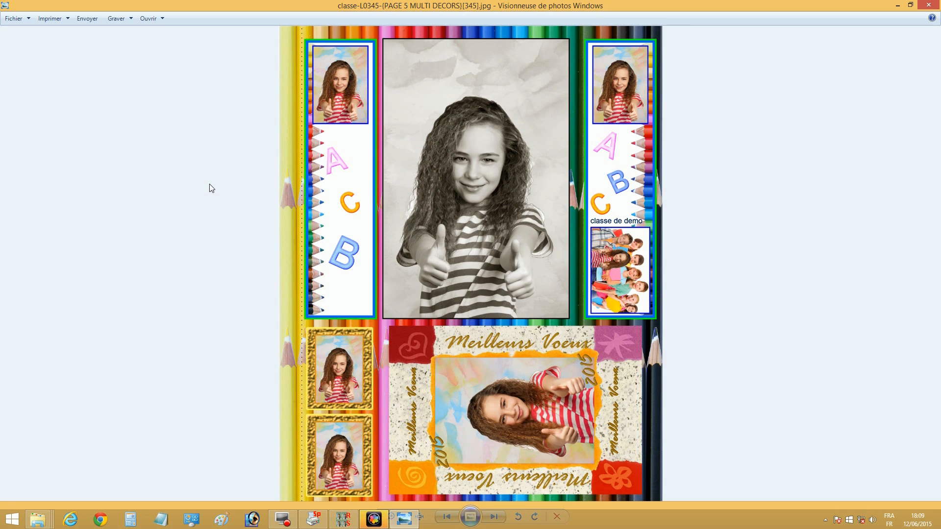
pyautogui.press('Right')
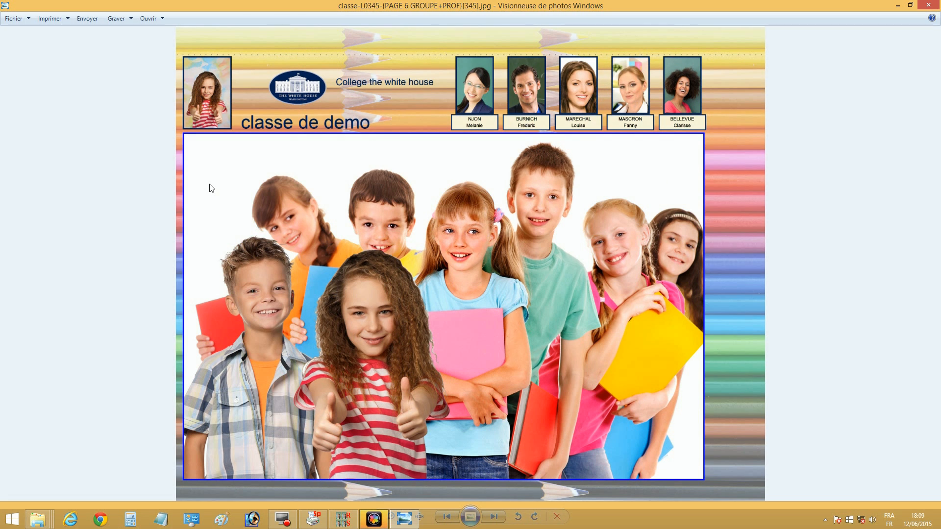
pyautogui.press('Right')
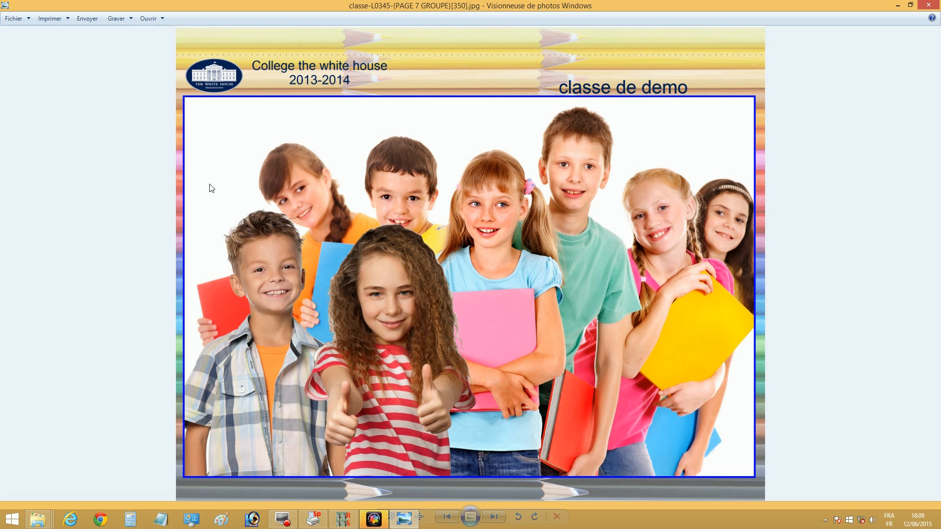
pyautogui.press('Left')
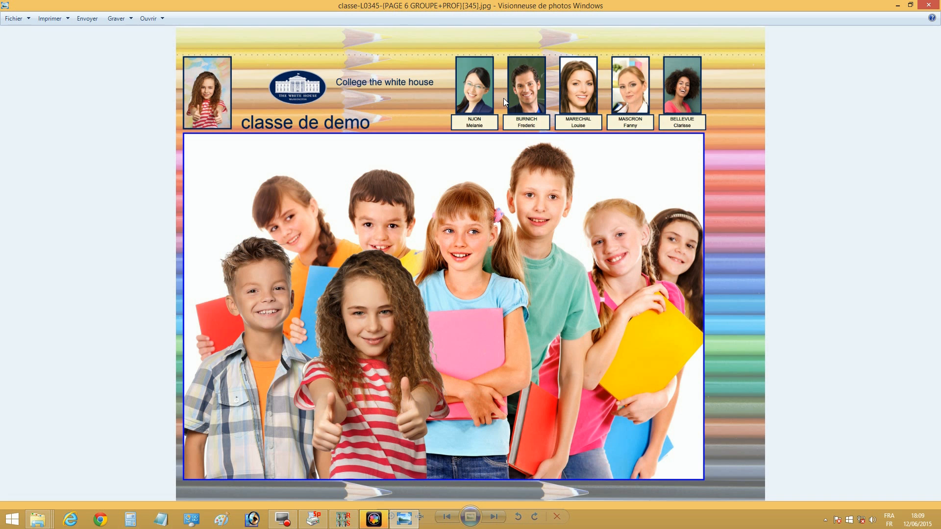
pyautogui.press('Right')
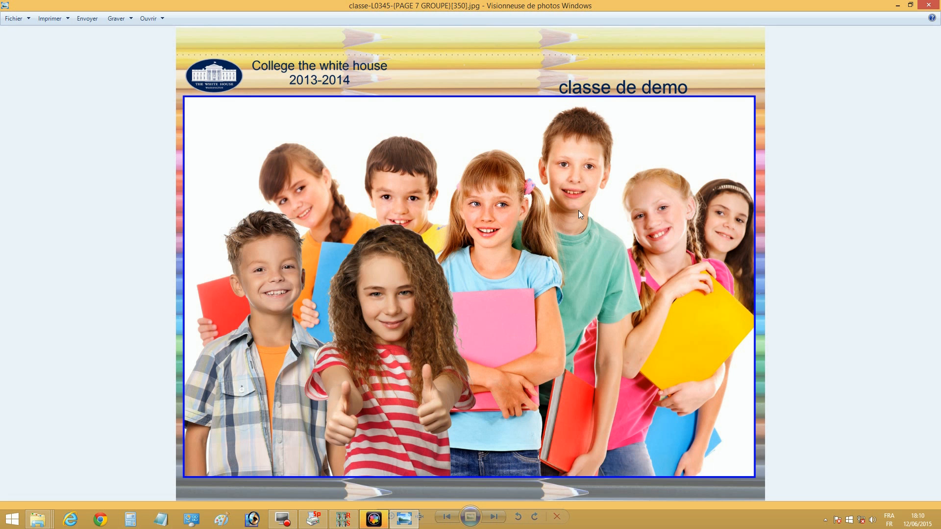
pyautogui.press('Left')
pyautogui.press('Right')
pyautogui.press('Right')
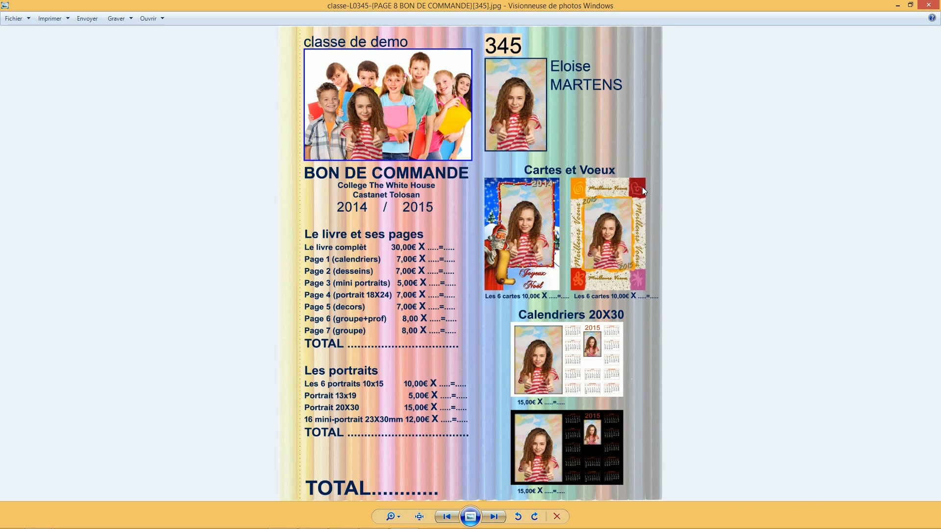
# View all the exported book pages of photo 346, from the cover to the order form
pyautogui.press('Right')
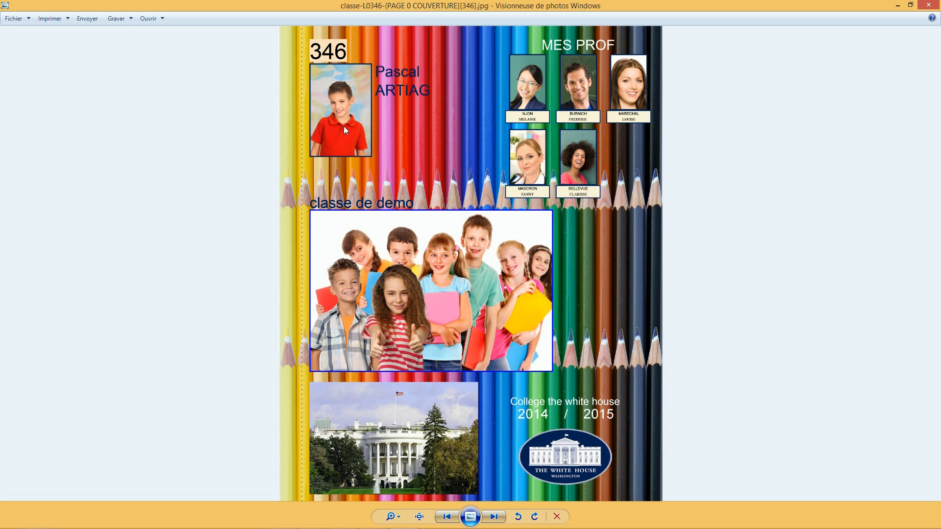
pyautogui.press('Right')
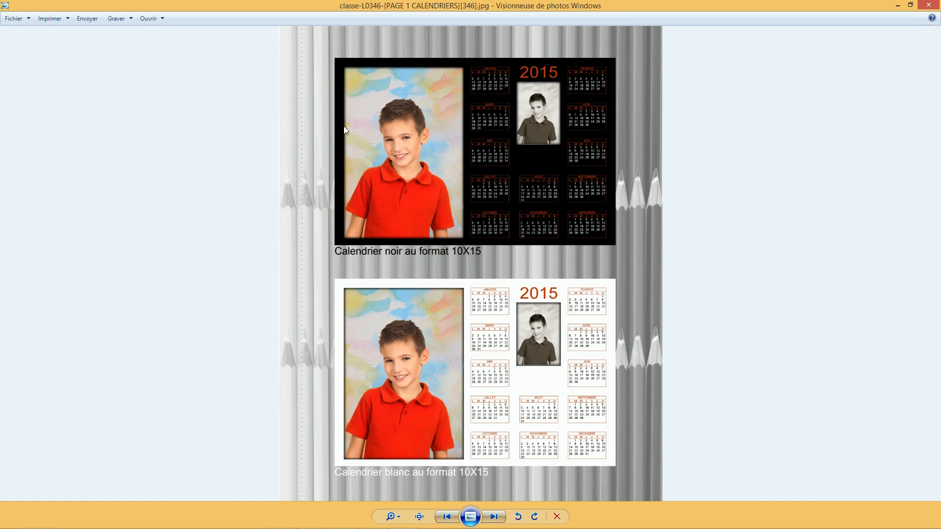
pyautogui.press('Right')
pyautogui.press('Right')
pyautogui.press('Right')
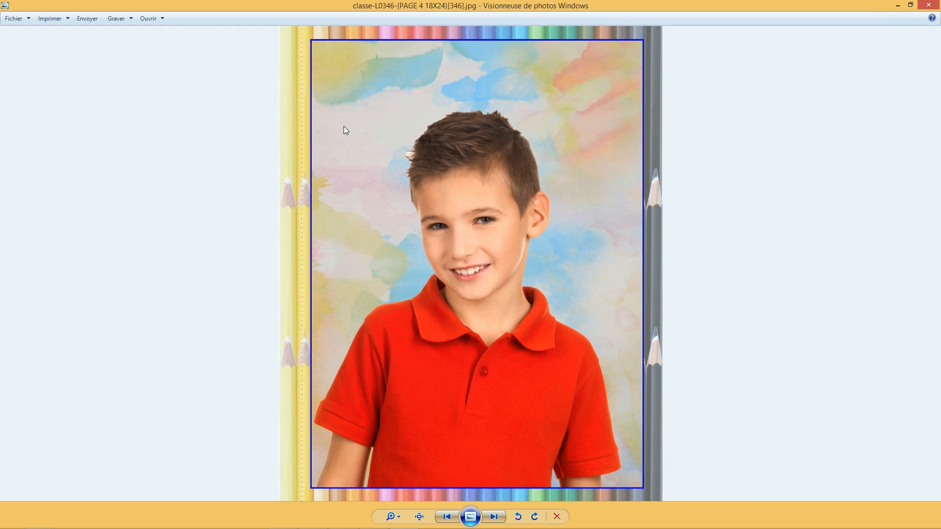
pyautogui.press('Right')
pyautogui.press('Right')
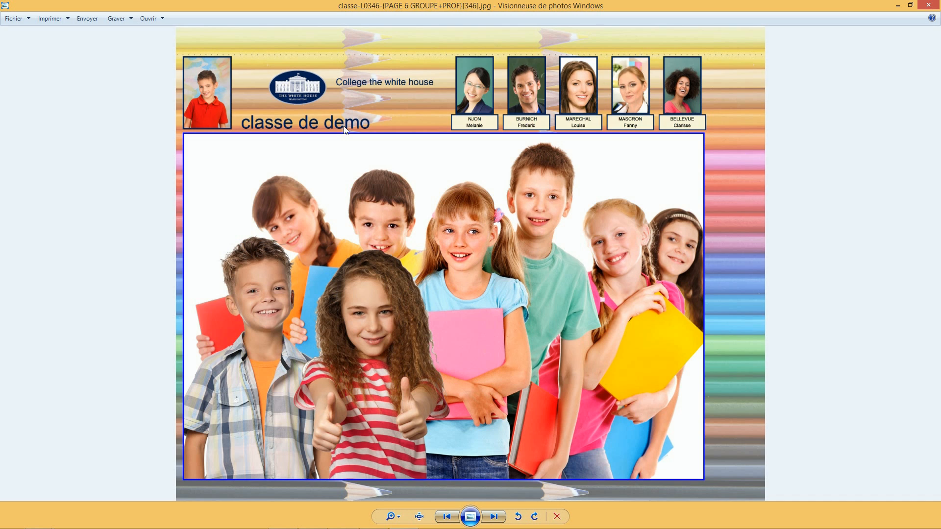
pyautogui.press('Right')
pyautogui.press('Right')
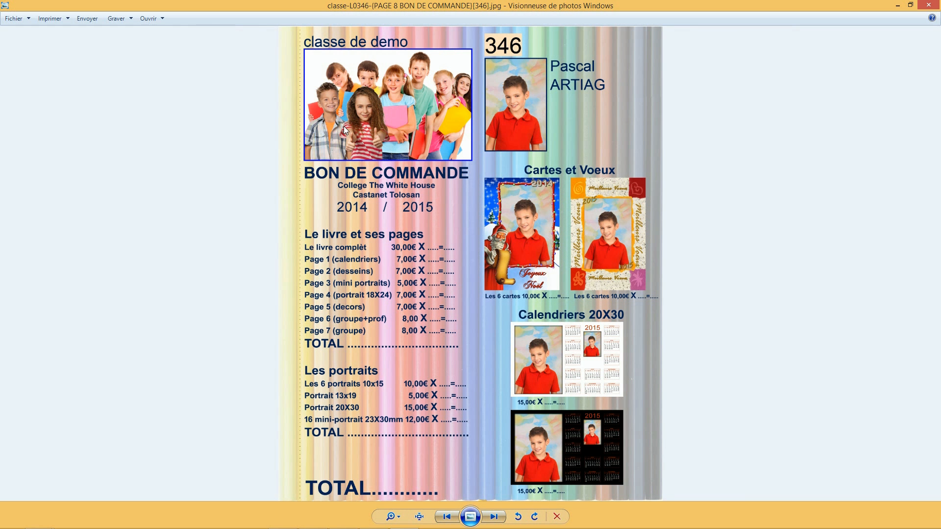
# View the exported book pages of photo 347, from the cover through the portrait and group pages
pyautogui.press('Right')
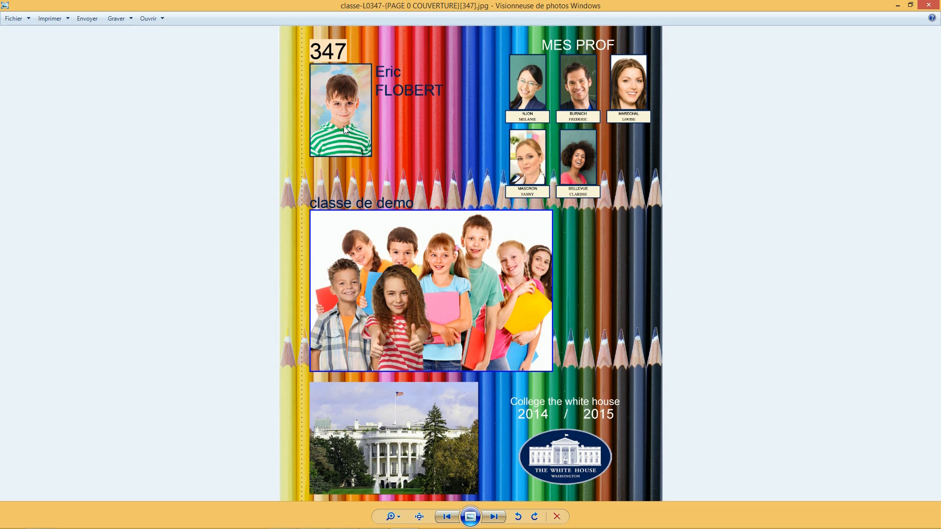
pyautogui.press('Right')
pyautogui.press('Right')
pyautogui.press('Right')
pyautogui.press('Right')
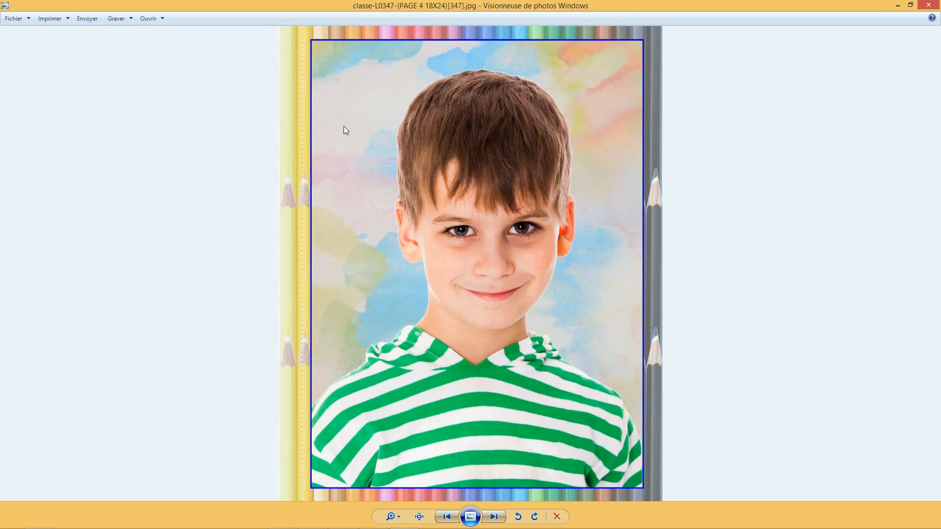
pyautogui.press('Right')
pyautogui.press('Right')
pyautogui.press('Right')
pyautogui.press('Right')
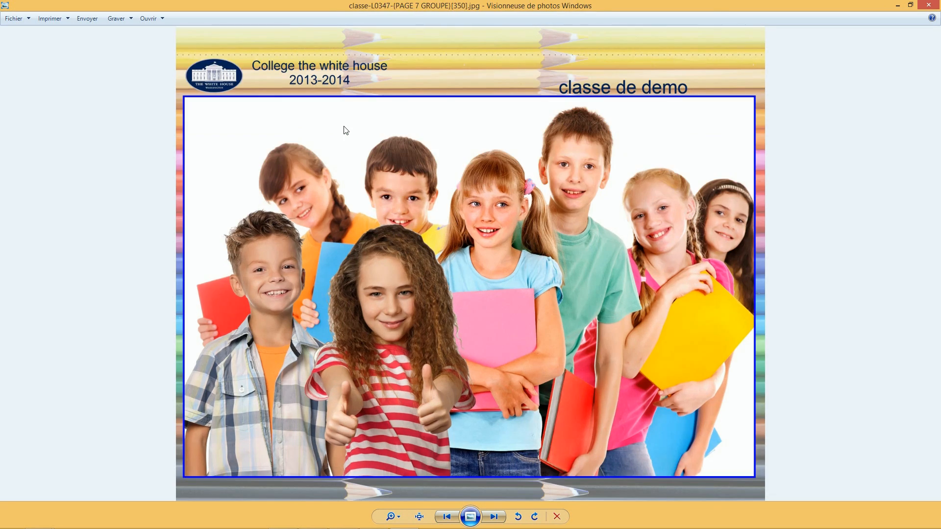
# View the exported book pages of photo 348, from the cover to PAGE 7 GROUPE
pyautogui.press('Right')
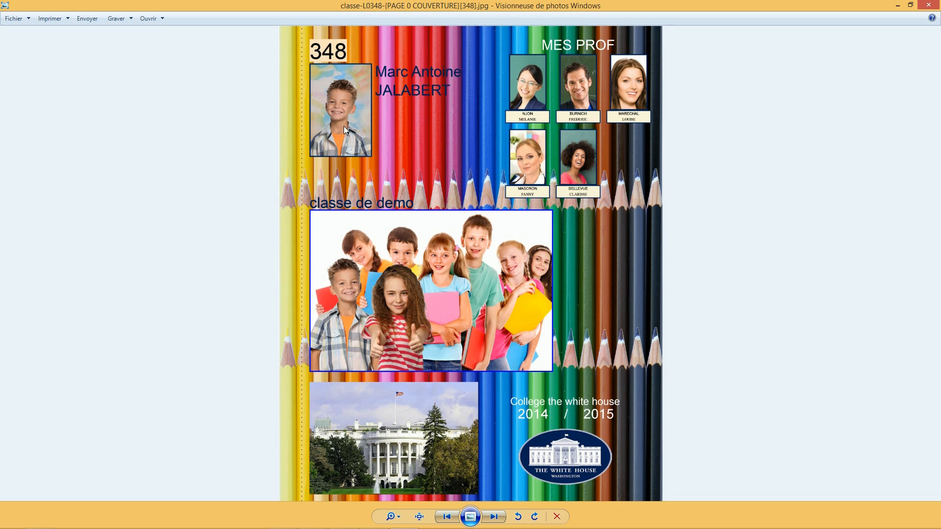
pyautogui.press('Right')
pyautogui.press('Right')
pyautogui.press('Right')
pyautogui.press('Right')
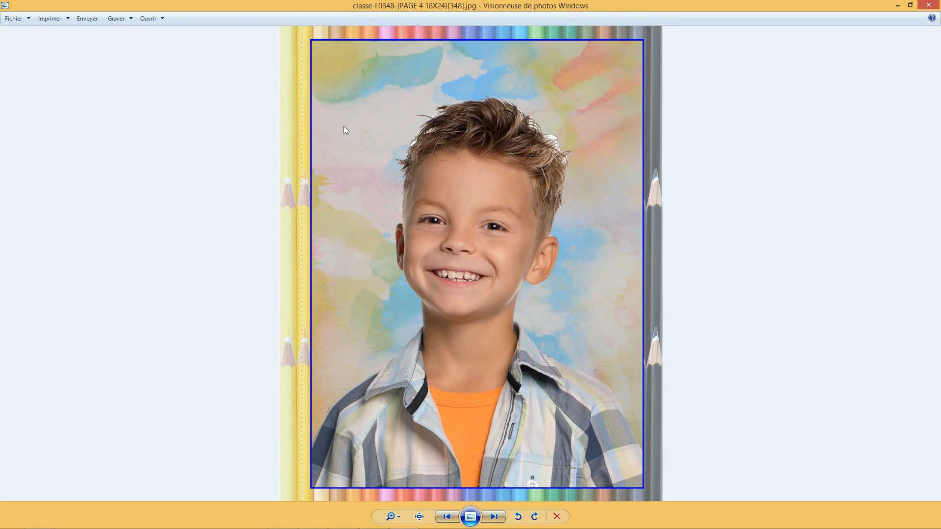
pyautogui.press('Right')
pyautogui.press('Right')
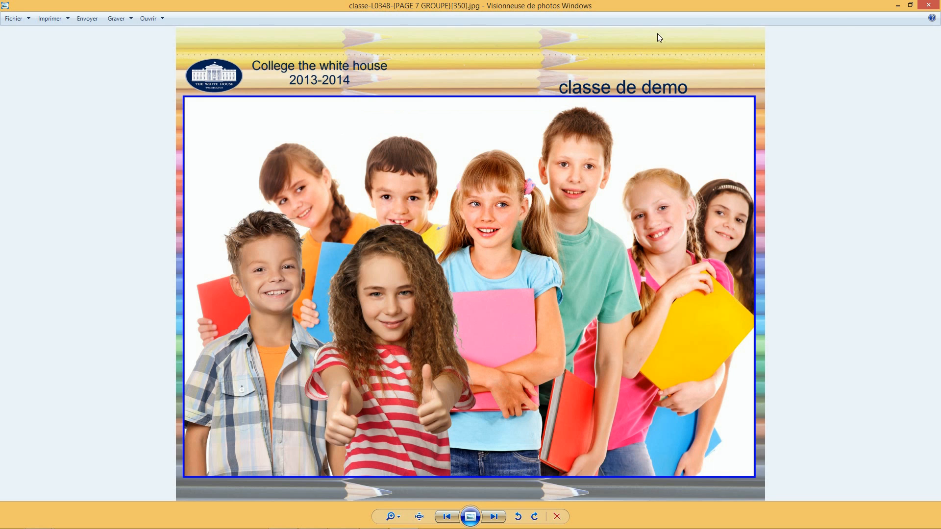
# Close the photo viewer and select all the page images in the élèves 20X25 folder
pyautogui.click(929, 6)
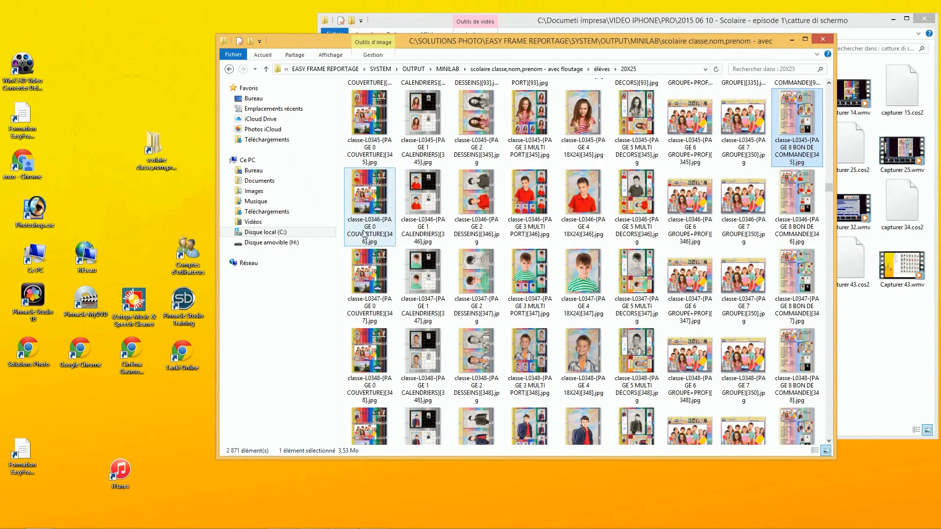
pyautogui.click(437, 205)
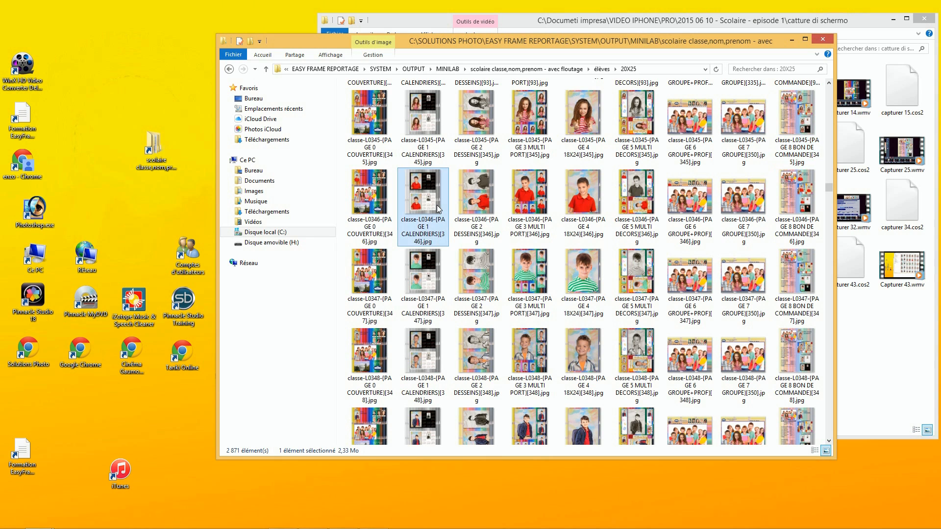
pyautogui.hotkey('ctrl', 'a')
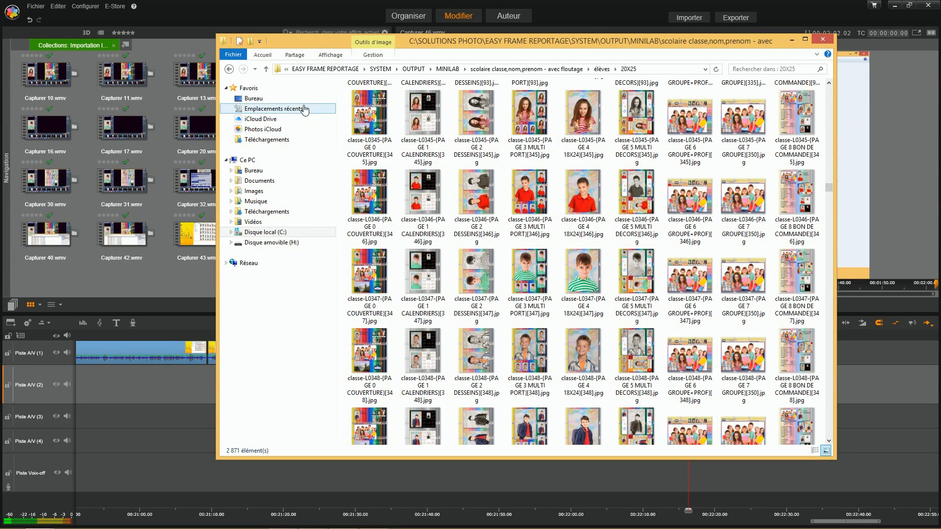
# Go to the 20X25 folder of trombinoscopes classe and view the classe(TROMBI) and C 6B(TROMBI) images
pyautogui.click(266, 70)
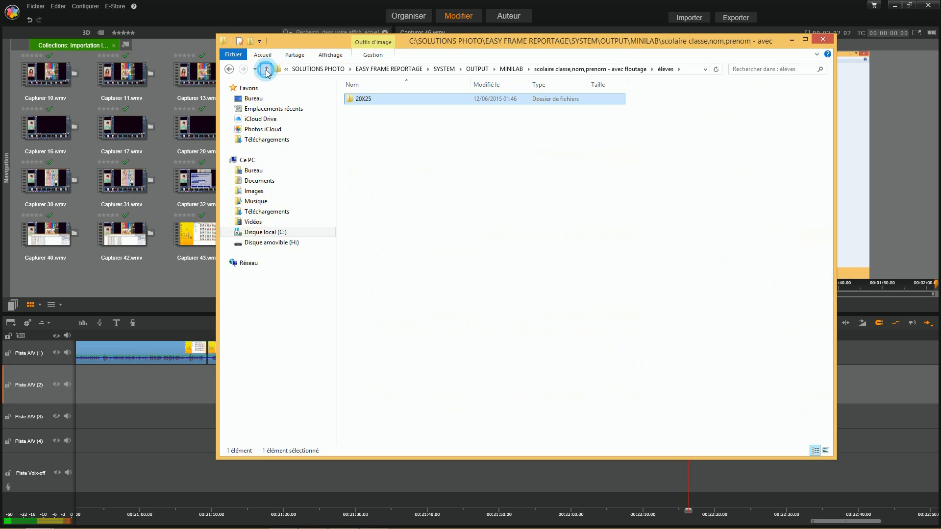
pyautogui.click(265, 70)
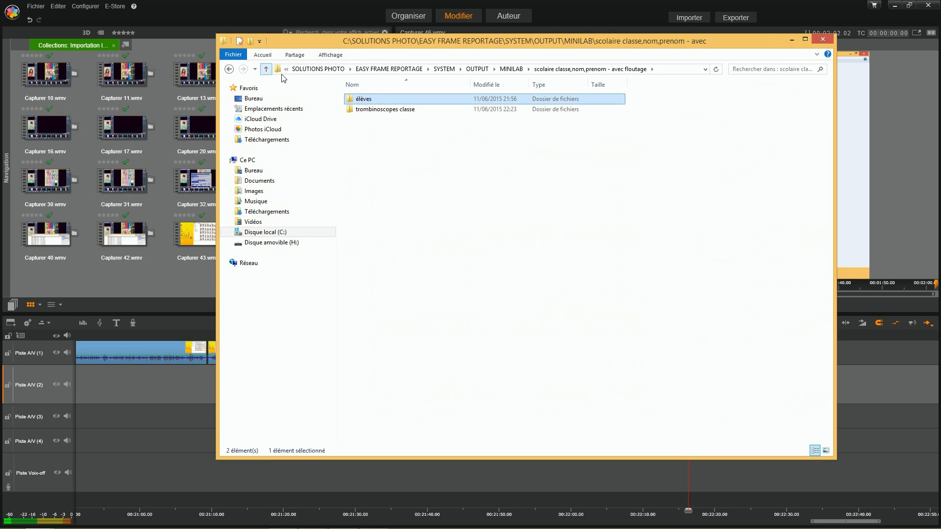
pyautogui.doubleClick(377, 110)
pyautogui.doubleClick(369, 101)
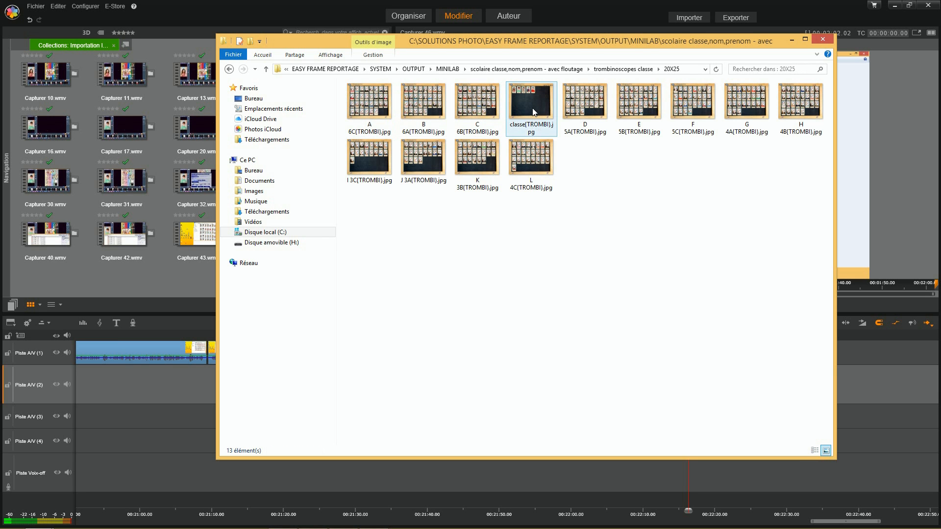
pyautogui.doubleClick(532, 103)
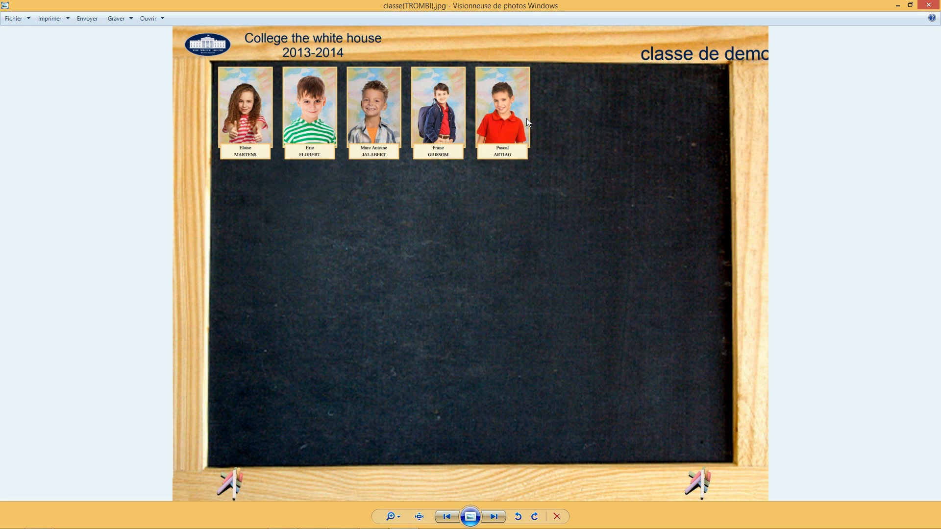
pyautogui.press('Left')
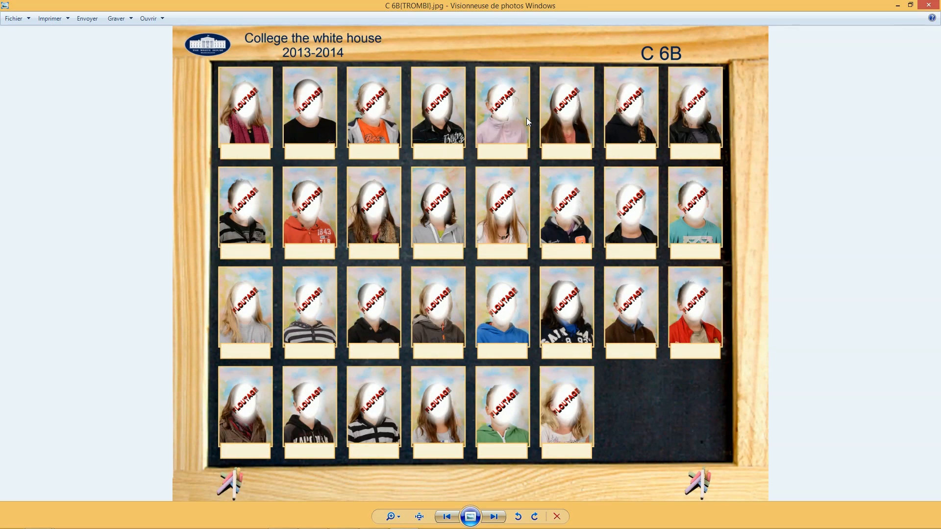
# Browse through the class trombinoscope images around C 6B(TROMBI) and return to classe(TROMBI)
pyautogui.press('Left')
pyautogui.press('Right')
pyautogui.press('Right')
pyautogui.press('Right')
pyautogui.press('Right')
pyautogui.press('Left')
pyautogui.press('Left')
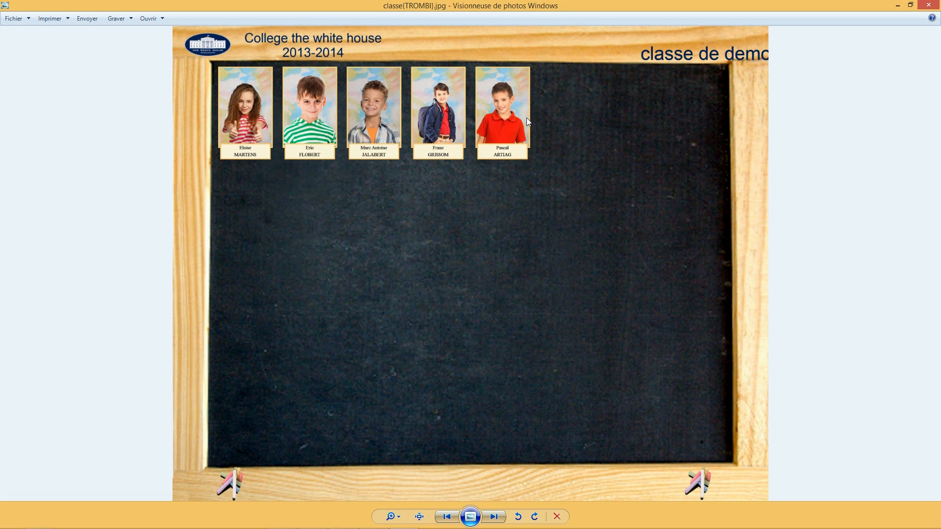
# View the exported trombinoscopes of the other classes, including C 6B, L 4C, K 3B and A 6C
pyautogui.press('Left')
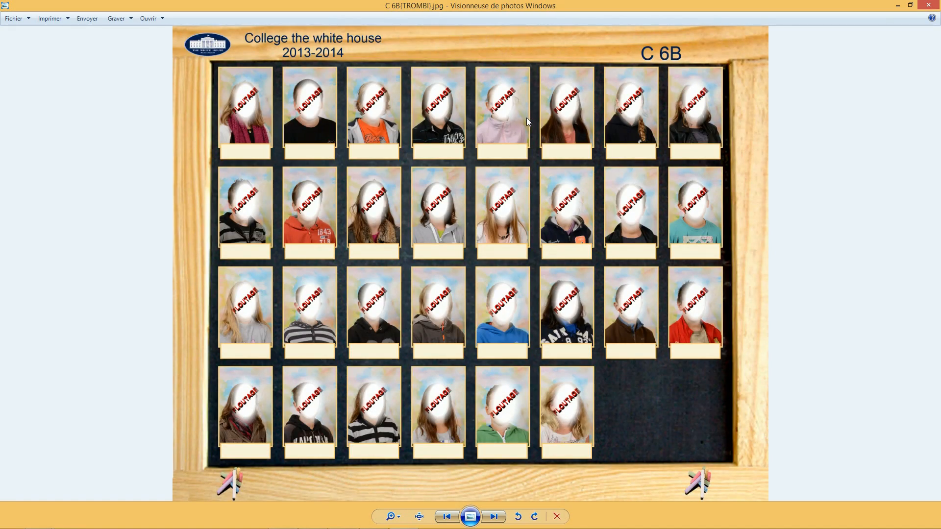
pyautogui.press('Left')
pyautogui.press('Left')
pyautogui.press('Left')
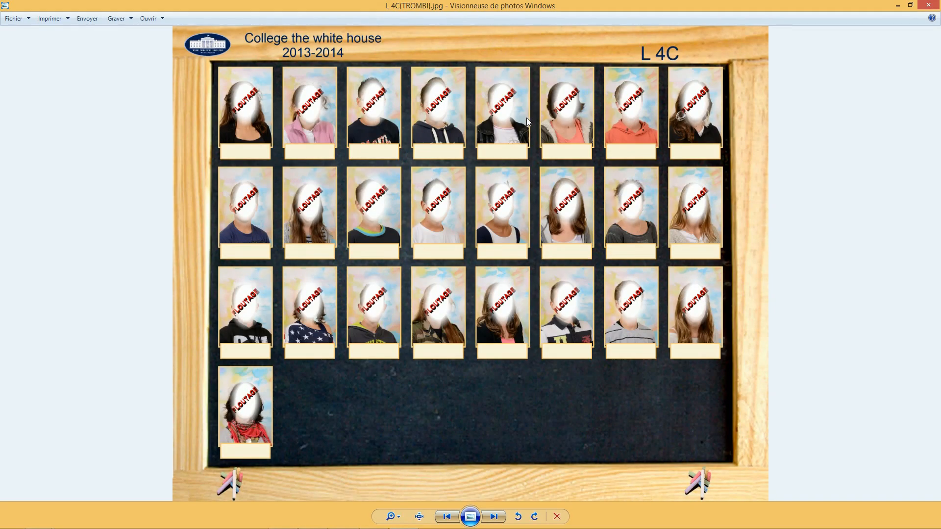
pyautogui.press('Left')
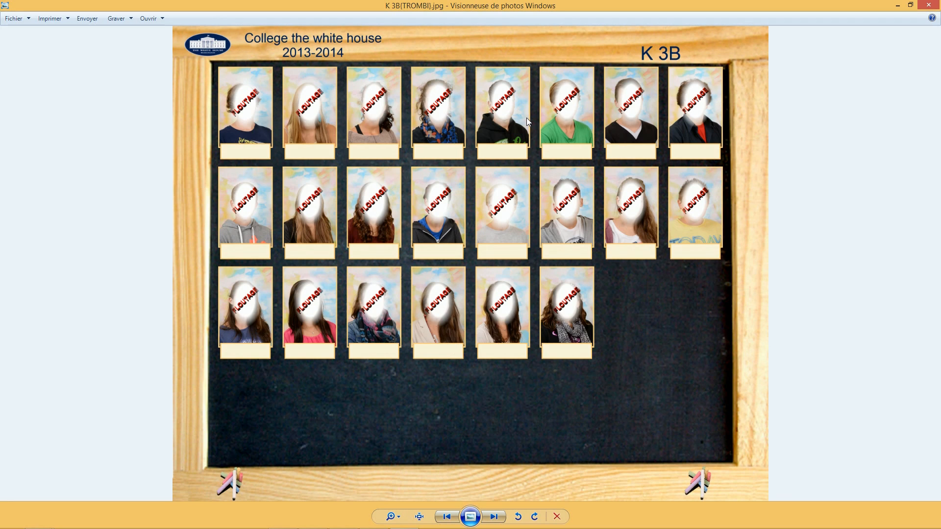
pyautogui.press('Right')
pyautogui.press('Right')
pyautogui.press('Right')
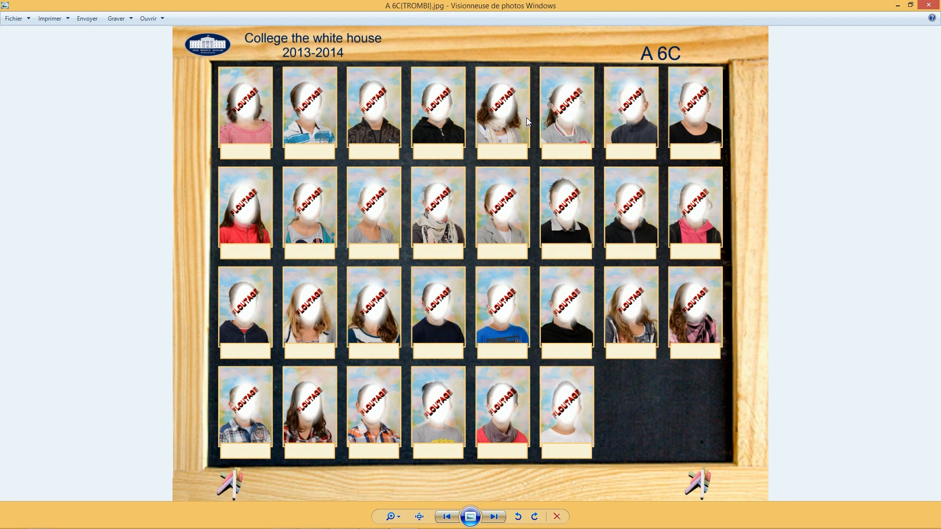
pyautogui.press('Right')
pyautogui.press('Right')
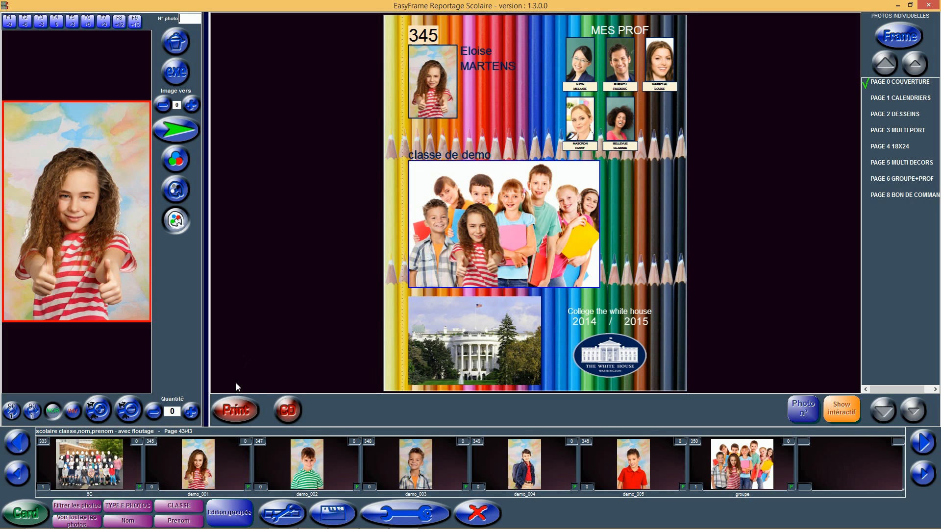
# Switch to EasyFrame Reportage Scolaire 1.3.0.0 and examine the print settings for individual photos, group photos and class trombinoscopes, then close them
pyautogui.click(237, 411)
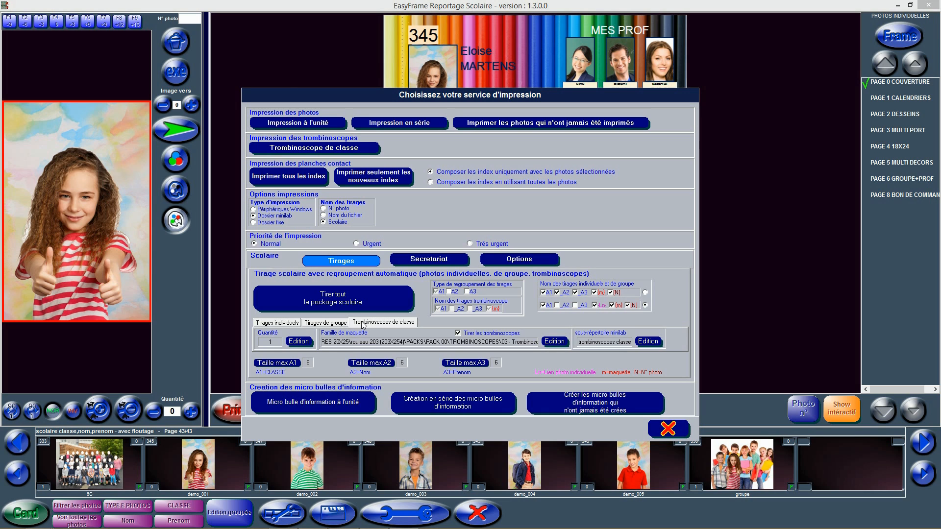
pyautogui.click(281, 326)
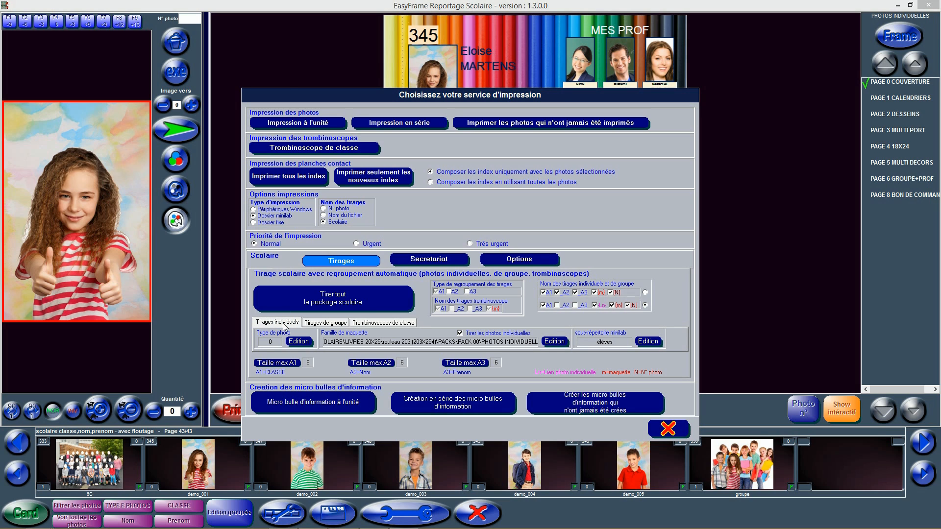
pyautogui.click(323, 326)
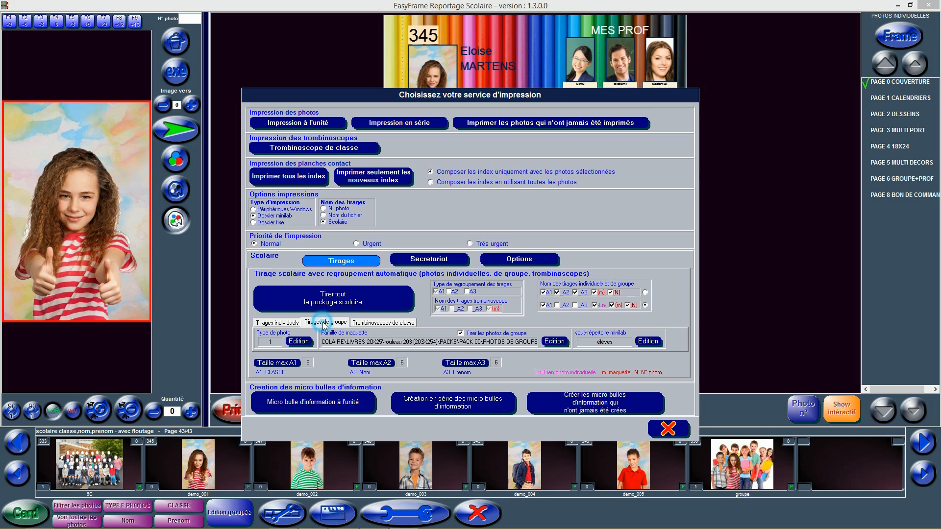
pyautogui.click(369, 326)
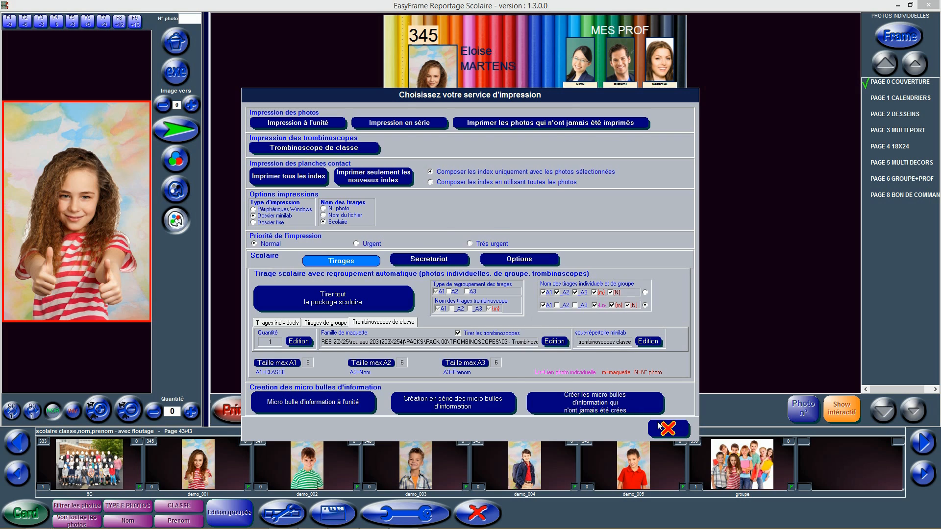
pyautogui.click(670, 431)
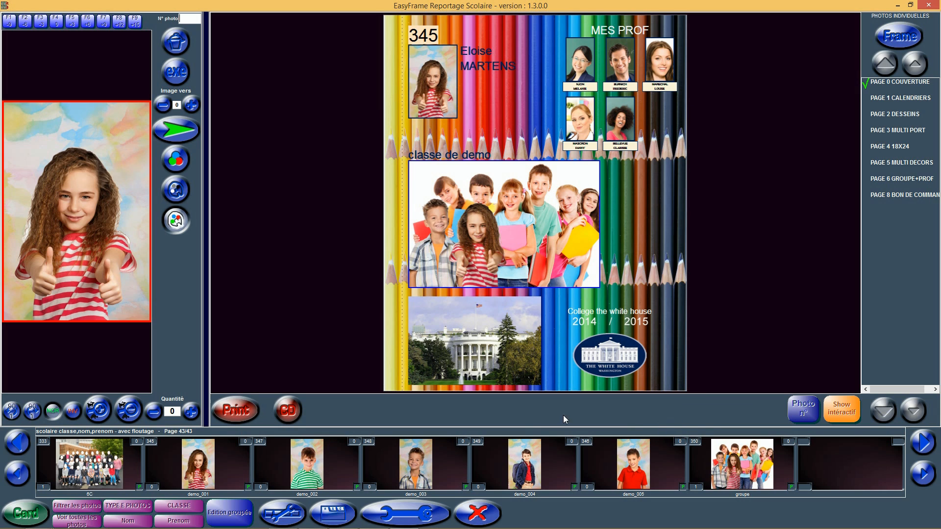
# Exit EasyFrame 1.3.0.0 and launch Easy_Frame II .exe from the SYSTEM\EXE folder, dismissing the product information
pyautogui.click(476, 512)
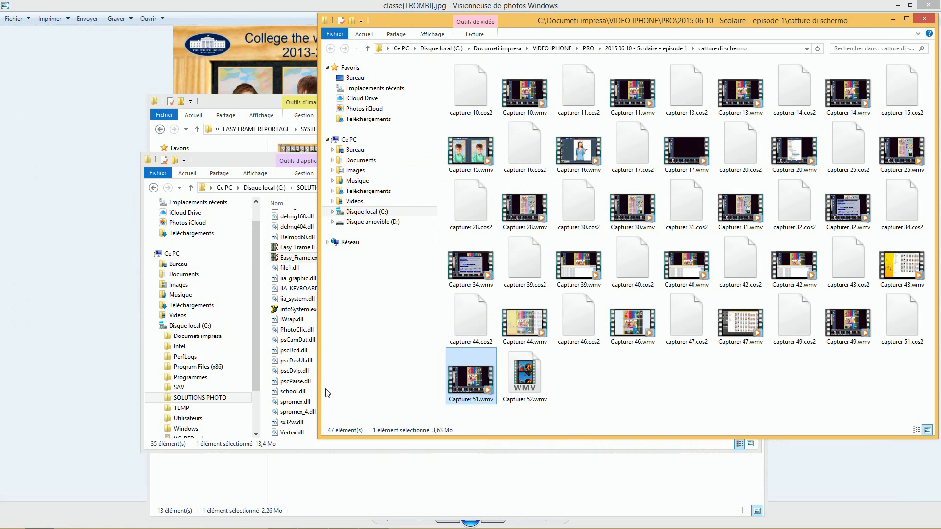
pyautogui.click(263, 333)
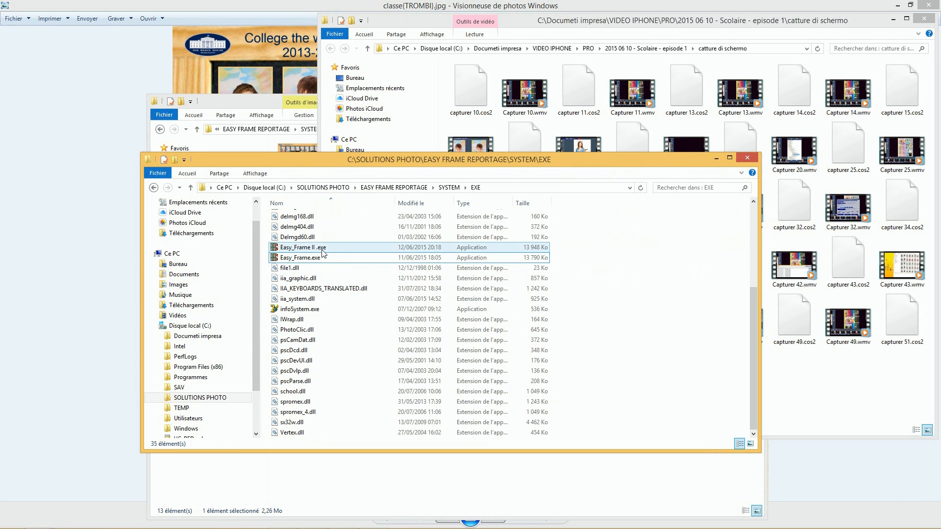
pyautogui.moveTo(322, 250)
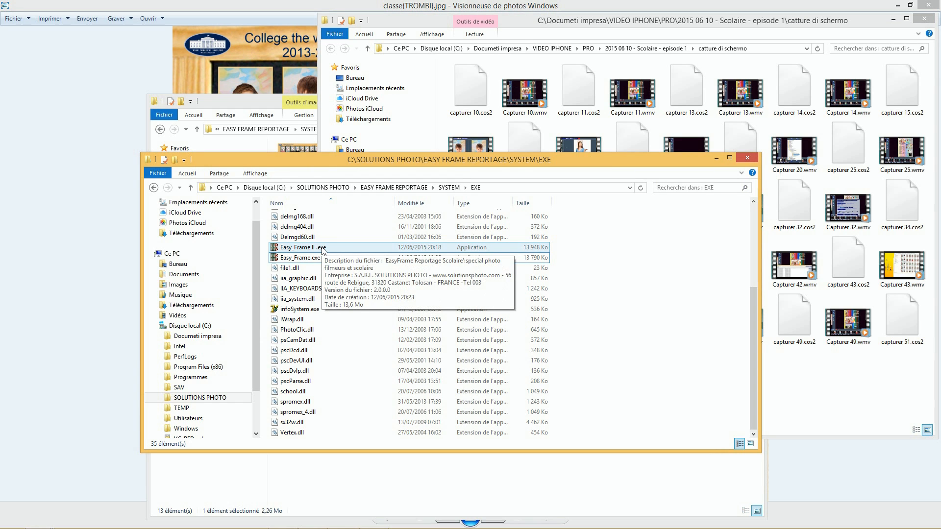
pyautogui.doubleClick(322, 248)
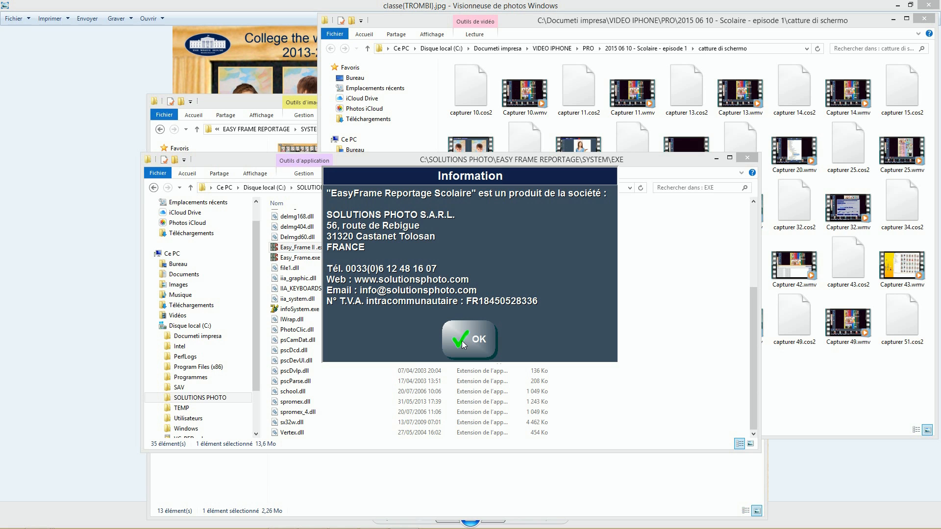
pyautogui.click(467, 345)
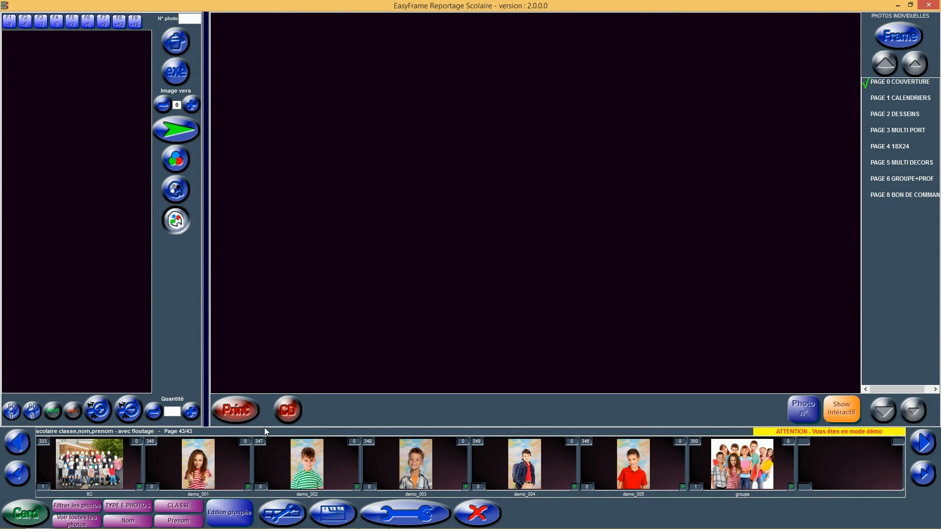
# Preview photo 345 in the PAGE 0 COUVERTURE template and examine the print settings for class trombinoscopes, class stickers and school trombinoscopes
pyautogui.click(184, 138)
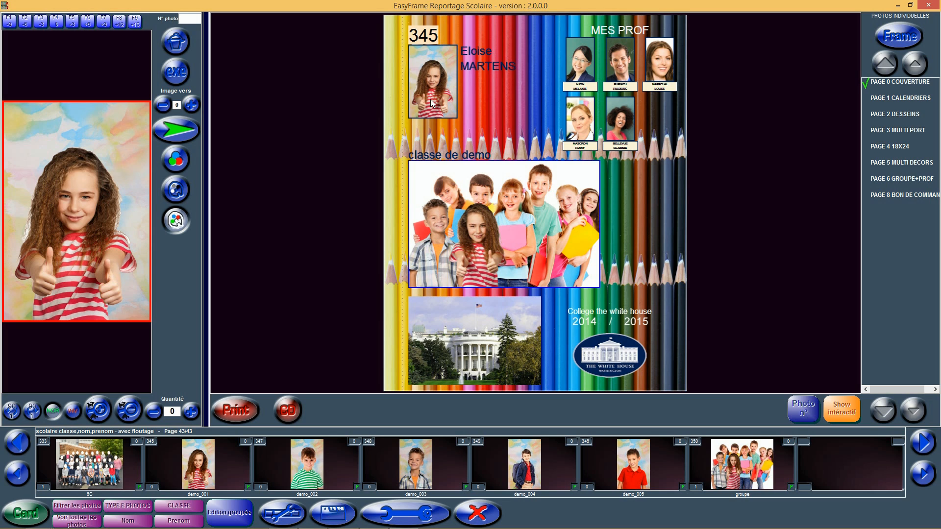
pyautogui.click(242, 414)
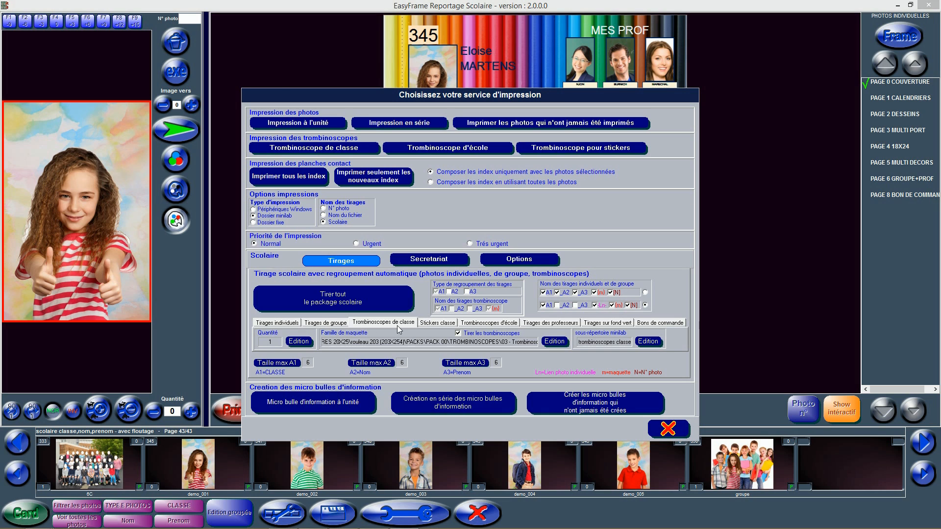
pyautogui.click(436, 323)
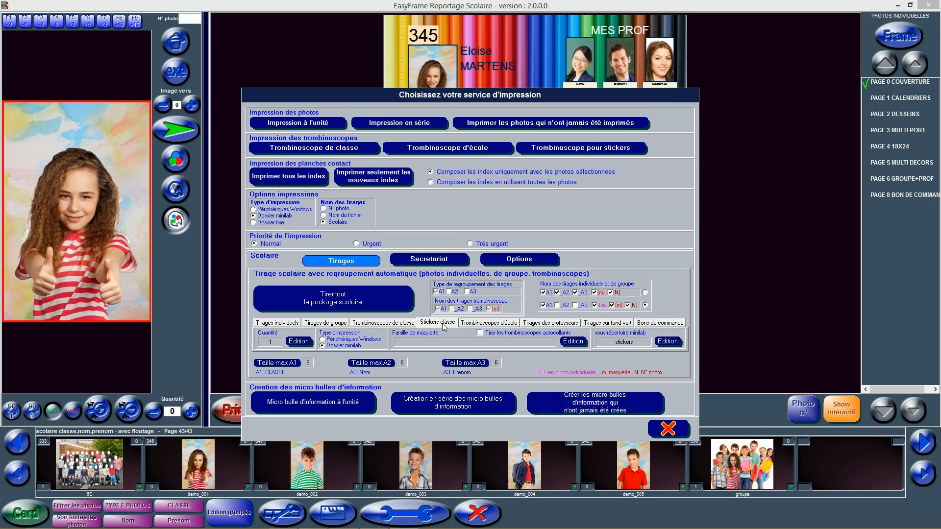
pyautogui.click(480, 327)
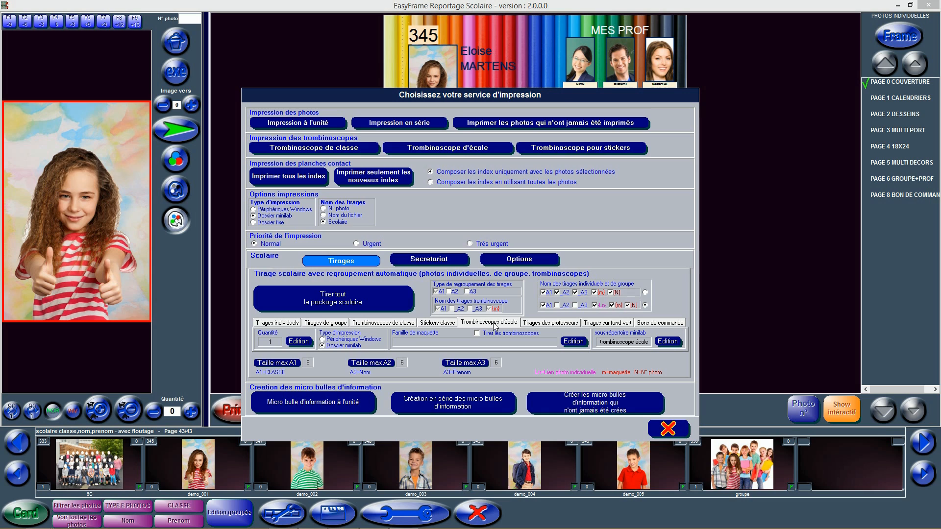
pyautogui.click(392, 323)
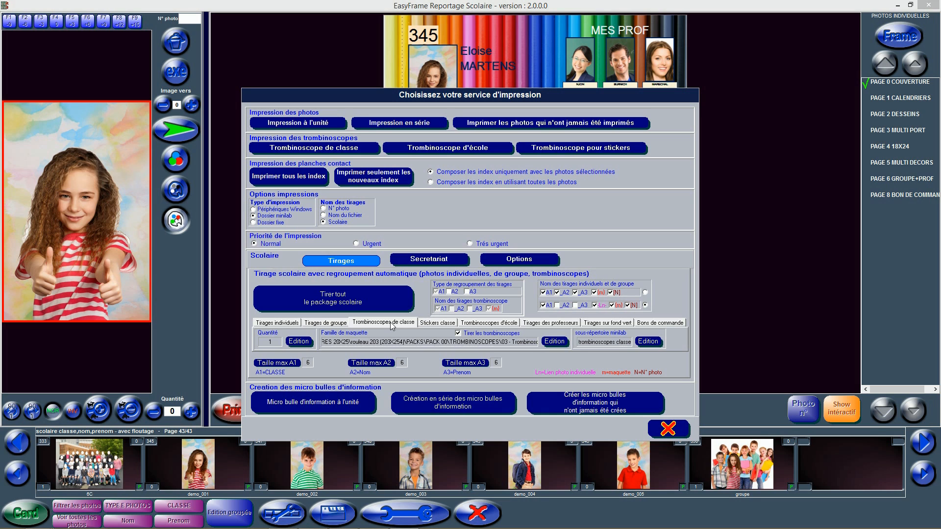
pyautogui.click(480, 323)
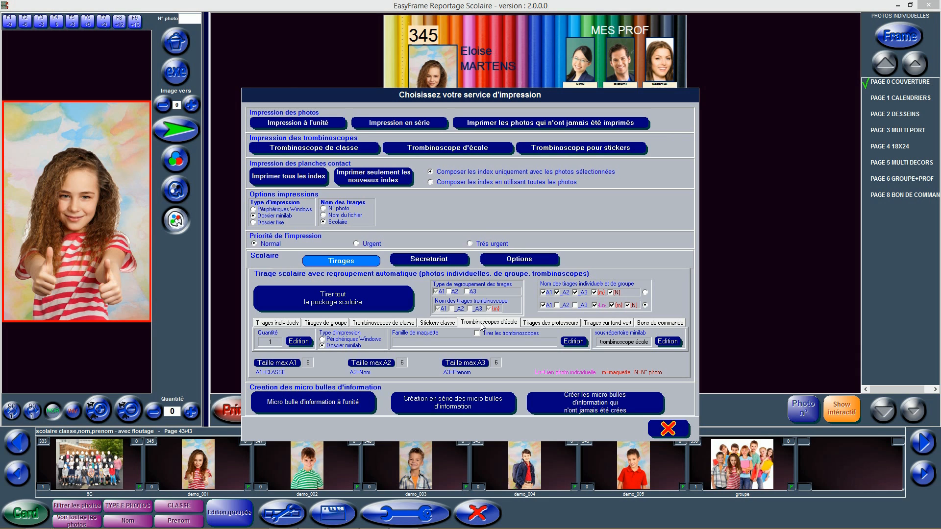
# Examine the print settings for teacher photos, green-background prints and order forms, and return to the school trombinoscope settings
pyautogui.click(531, 323)
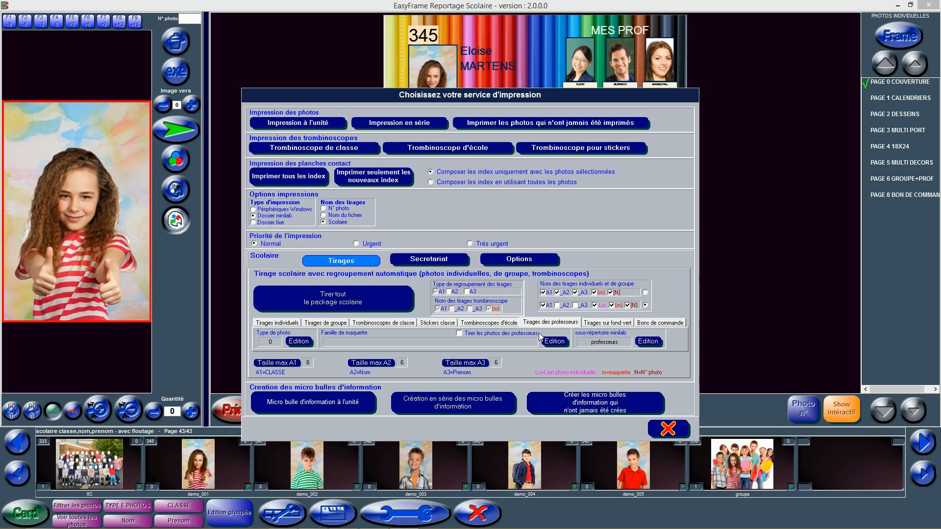
pyautogui.click(594, 324)
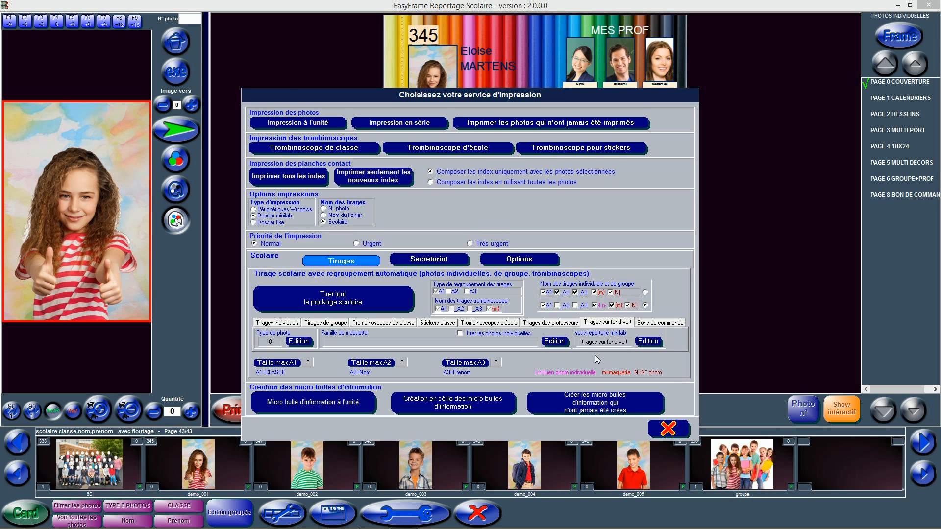
pyautogui.click(649, 323)
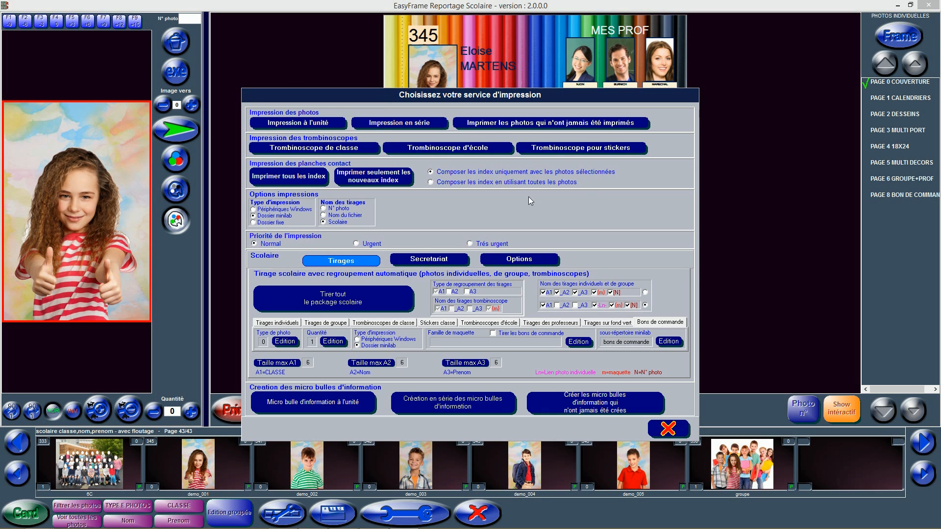
pyautogui.click(488, 323)
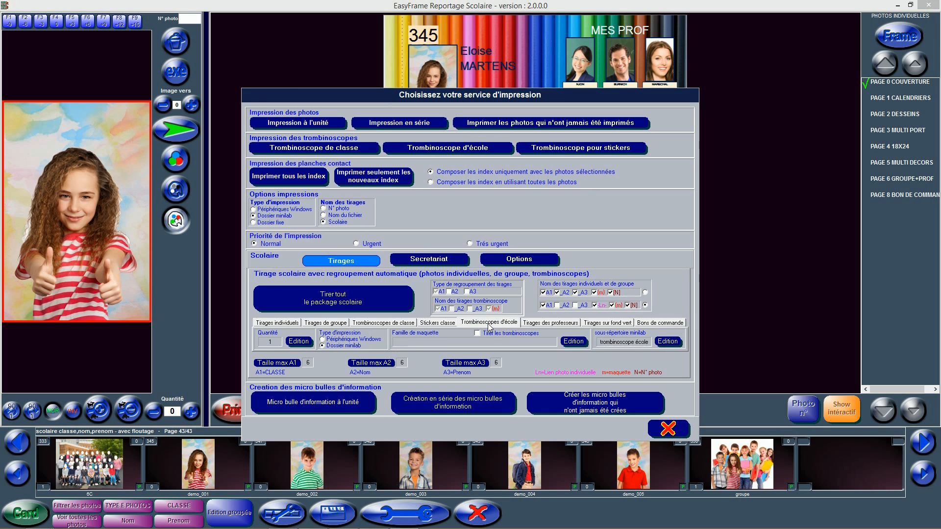